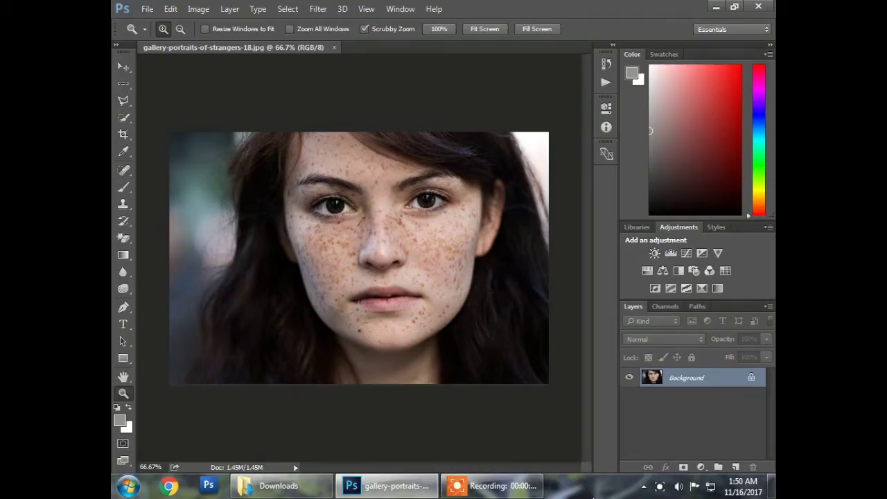
Zoom into the face and select the Spot Healing Brush, Content-Aware, size 15.
{"action": "mouse_move", "coordinate": [388, 185]}
{"action": "left_mouse_down"}
{"action": "mouse_move", "coordinate": [420, 184]}
{"action": "mouse_move", "coordinate": [402, 183]}
{"action": "left_mouse_up"}
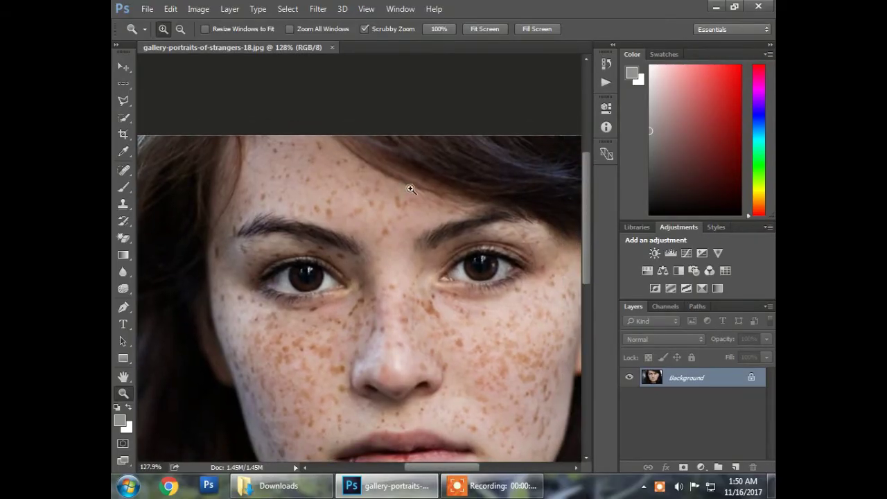
{"action": "key", "text": "j"}
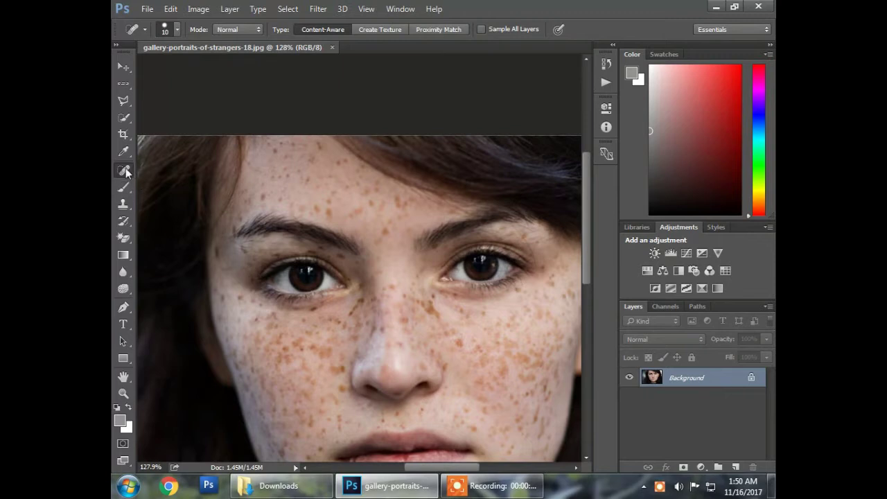
{"action": "right_click", "coordinate": [124, 173]}
{"action": "left_click", "coordinate": [174, 174]}
{"action": "key", "text": "ctrl+plus"}
Heal the freckles between and above the eyebrows and across the central forehead.
{"action": "left_click", "coordinate": [406, 214]}
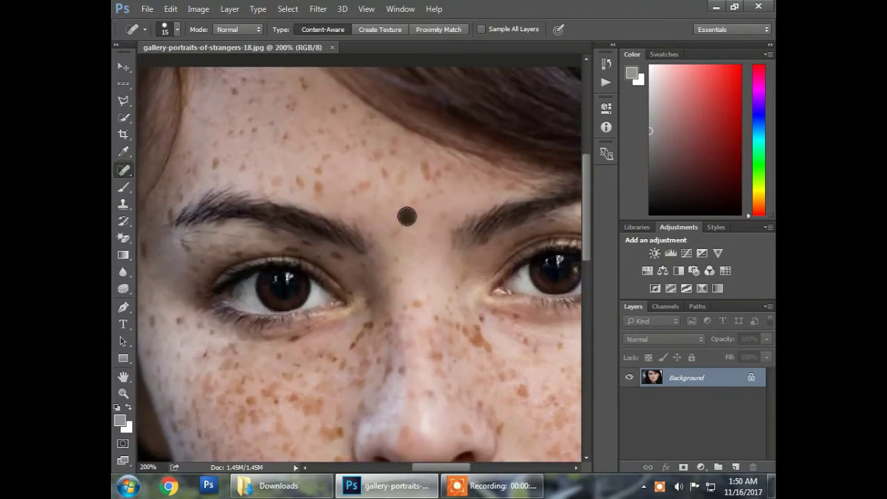
{"action": "left_click", "coordinate": [428, 178]}
{"action": "left_click", "coordinate": [386, 175]}
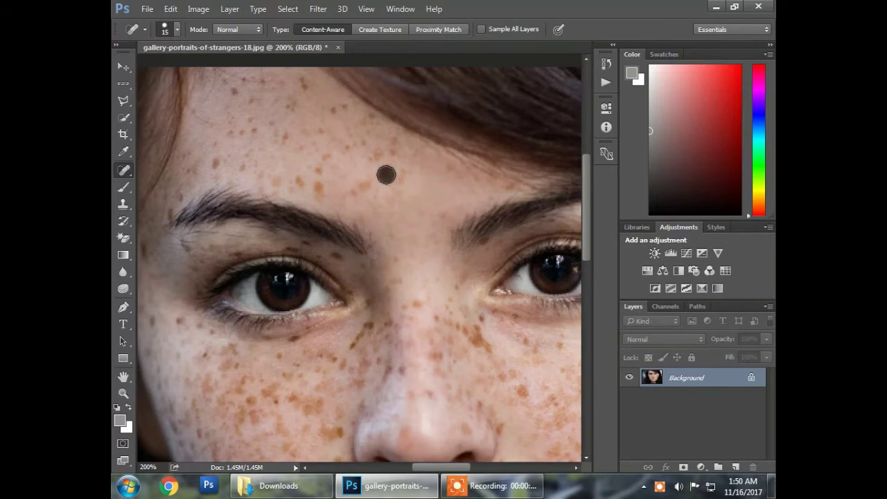
{"action": "left_click", "coordinate": [360, 186]}
{"action": "left_click", "coordinate": [390, 144]}
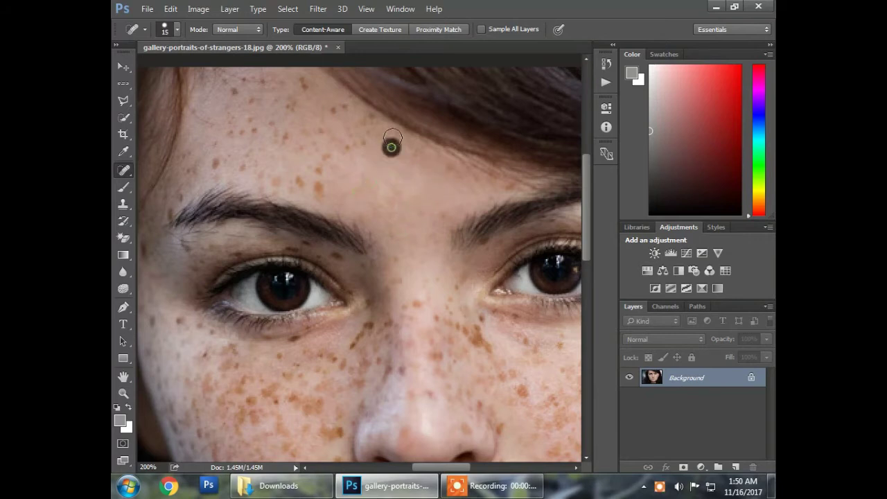
{"action": "left_click", "coordinate": [328, 156]}
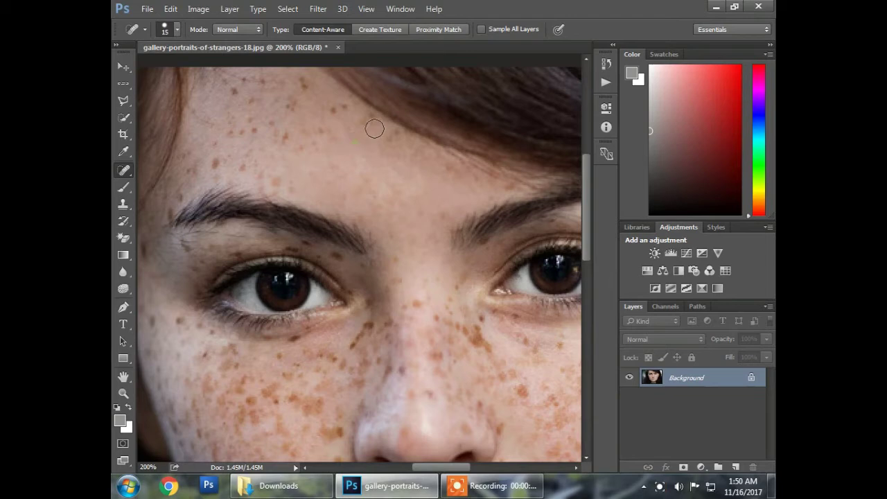
Heal the freckles on the upper forehead and above the left eyebrow.
{"action": "left_click", "coordinate": [323, 131]}
{"action": "left_click", "coordinate": [293, 143]}
{"action": "left_click", "coordinate": [280, 119]}
{"action": "left_click", "coordinate": [301, 84]}
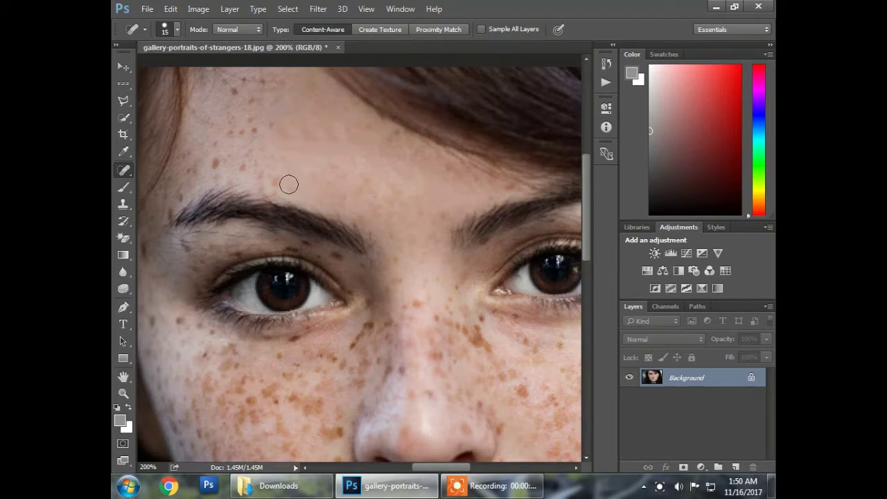
{"action": "left_click", "coordinate": [238, 168]}
{"action": "left_click", "coordinate": [252, 127]}
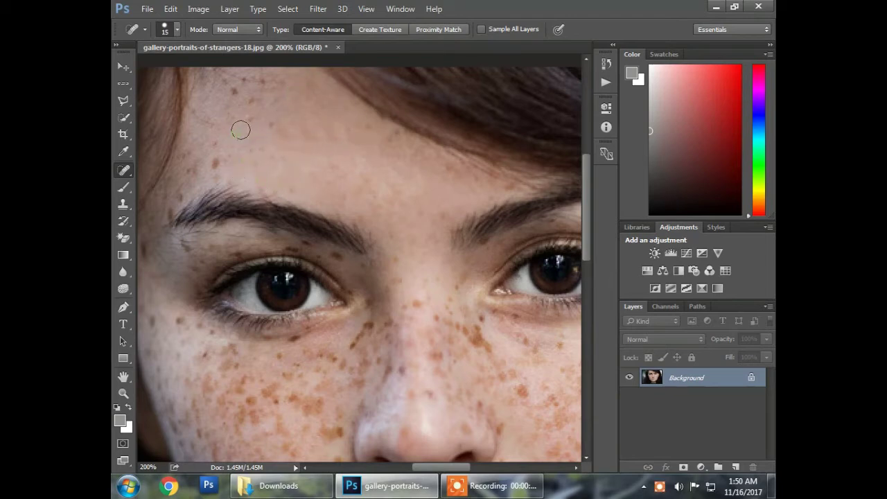
{"action": "left_click", "coordinate": [271, 123]}
Pan down and heal the freckles below the right-hand eye.
{"action": "left_click_drag", "start_coordinate": [271, 168], "coordinate": [316, 151]}
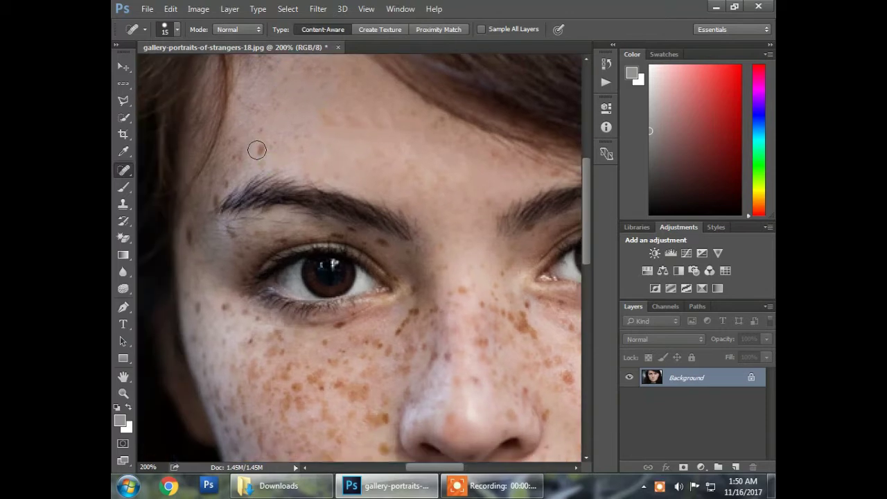
{"action": "mouse_move", "coordinate": [508, 294]}
{"action": "left_mouse_down"}
{"action": "mouse_move", "coordinate": [411, 197]}
{"action": "mouse_move", "coordinate": [431, 213]}
{"action": "mouse_move", "coordinate": [407, 206]}
{"action": "mouse_move", "coordinate": [448, 228]}
{"action": "mouse_move", "coordinate": [441, 236]}
{"action": "left_mouse_up"}
{"action": "mouse_move", "coordinate": [454, 201]}
{"action": "left_mouse_down"}
{"action": "mouse_move", "coordinate": [478, 235]}
{"action": "mouse_move", "coordinate": [418, 229]}
{"action": "left_mouse_up"}
Heal freckles under the eye, near its corner, beside the nose bridge and below the left eyebrow.
{"action": "left_click", "coordinate": [410, 232]}
{"action": "left_click", "coordinate": [392, 245]}
{"action": "left_click", "coordinate": [468, 191]}
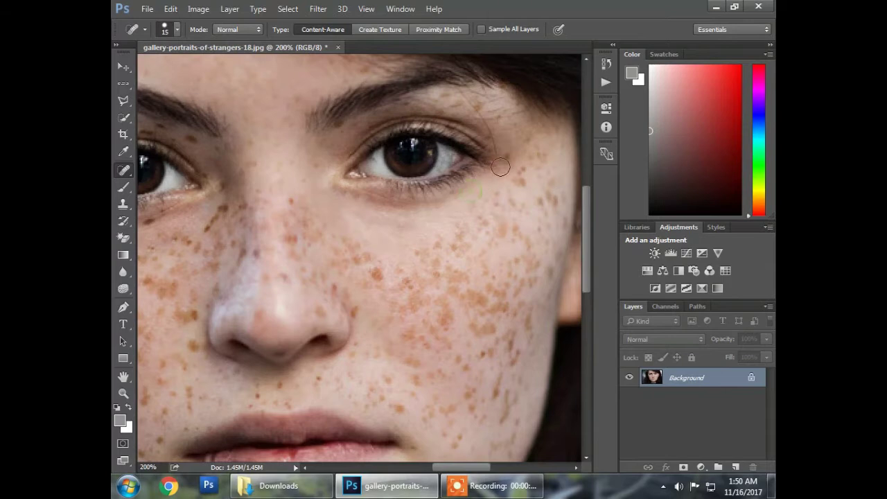
{"action": "left_click_drag", "start_coordinate": [194, 148], "coordinate": [340, 148]}
{"action": "left_click", "coordinate": [409, 167]}
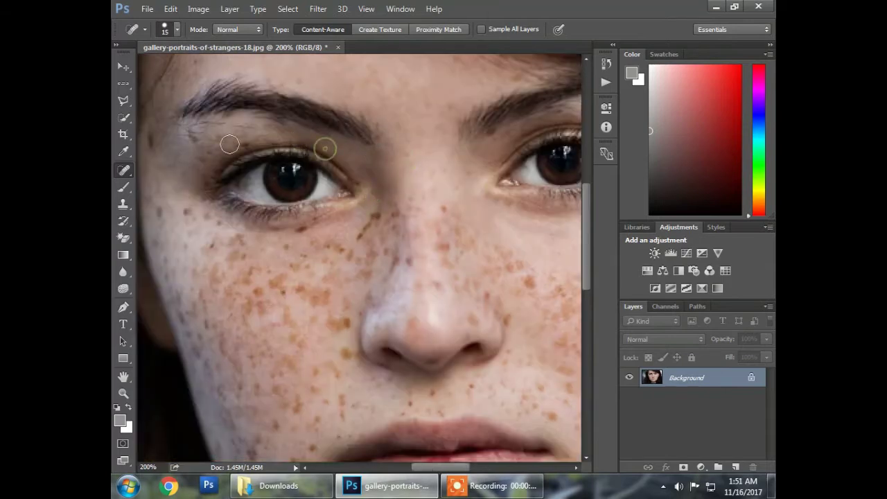
{"action": "left_click_drag", "start_coordinate": [213, 159], "coordinate": [355, 180]}
{"action": "left_click", "coordinate": [335, 164]}
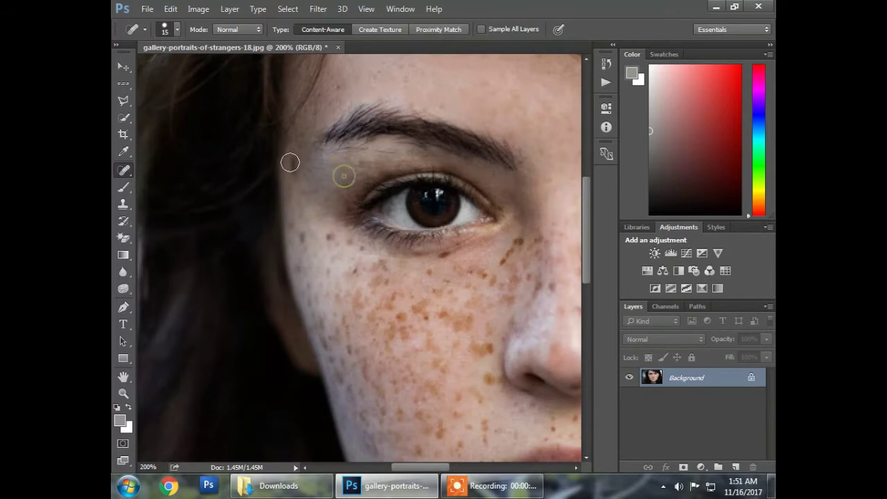
Heal the freckles beside the nose, on the nose bridge and on the cheek.
{"action": "left_click_drag", "start_coordinate": [378, 284], "coordinate": [308, 218]}
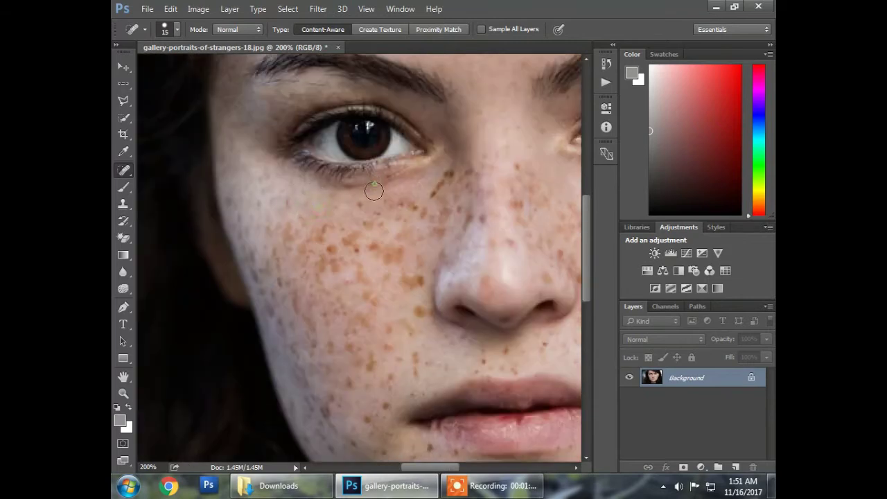
{"action": "left_click", "coordinate": [406, 200]}
{"action": "left_click", "coordinate": [432, 197]}
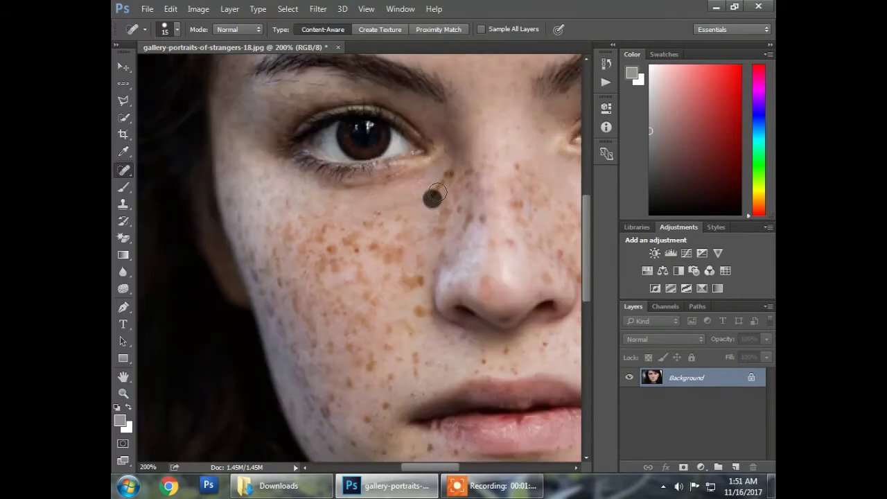
{"action": "left_click_drag", "start_coordinate": [455, 178], "coordinate": [369, 175]}
{"action": "left_click", "coordinate": [382, 170]}
{"action": "left_click", "coordinate": [389, 212]}
{"action": "left_click", "coordinate": [459, 281]}
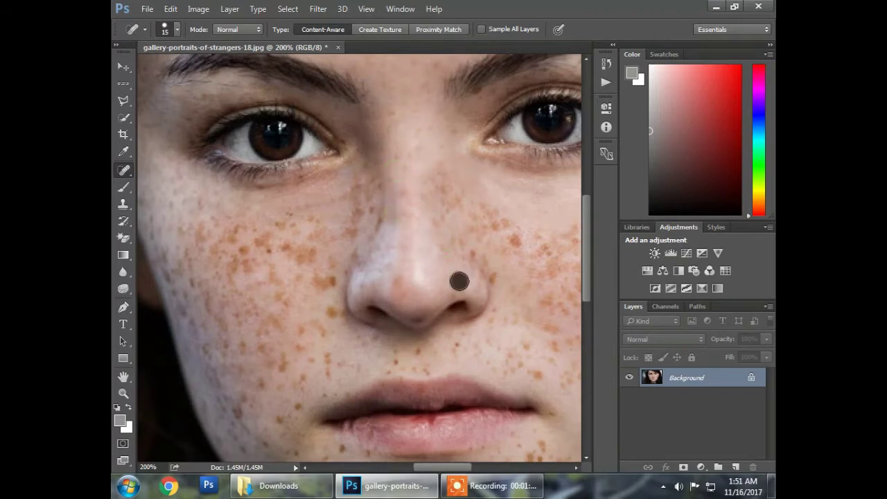
Heal the remaining freckles on the nose, nose bridge and beside the nostril.
{"action": "left_click_drag", "start_coordinate": [449, 260], "coordinate": [388, 251]}
{"action": "left_click", "coordinate": [384, 243]}
{"action": "left_click", "coordinate": [374, 217]}
{"action": "left_click", "coordinate": [377, 171]}
{"action": "left_click_drag", "start_coordinate": [393, 184], "coordinate": [393, 200]}
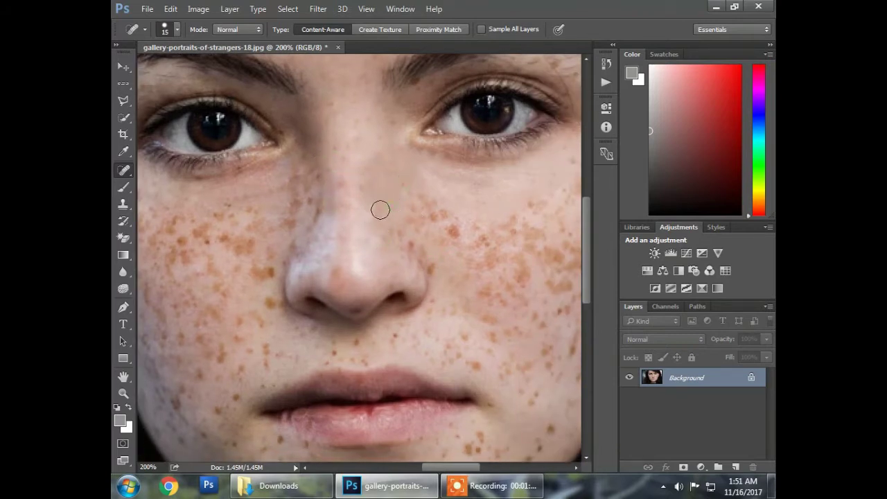
{"action": "left_click", "coordinate": [429, 273]}
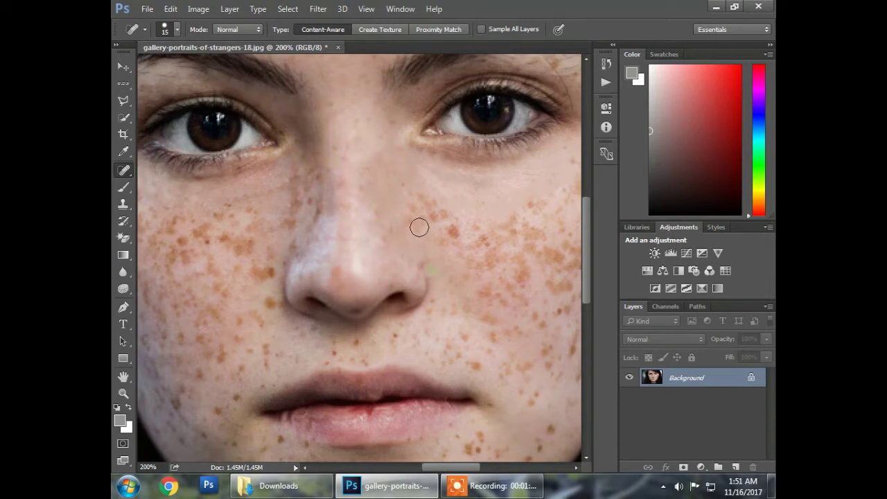
{"action": "left_click", "coordinate": [429, 221]}
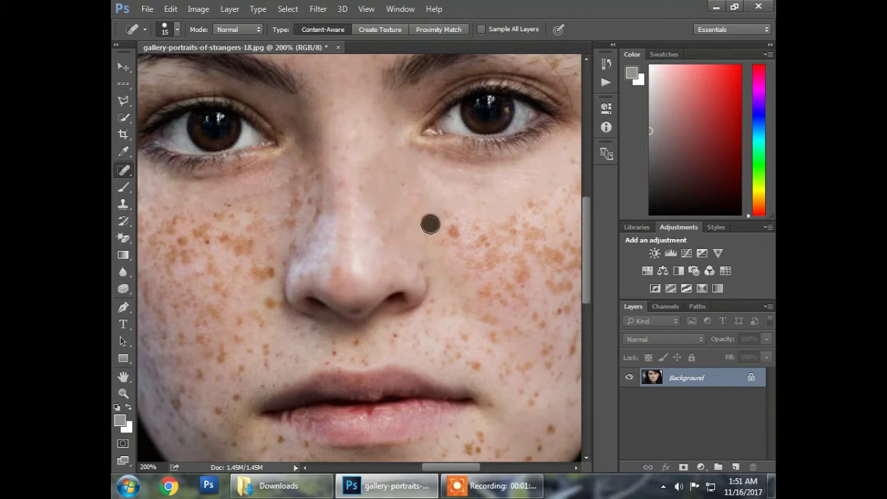
{"action": "left_click_drag", "start_coordinate": [453, 224], "coordinate": [325, 173]}
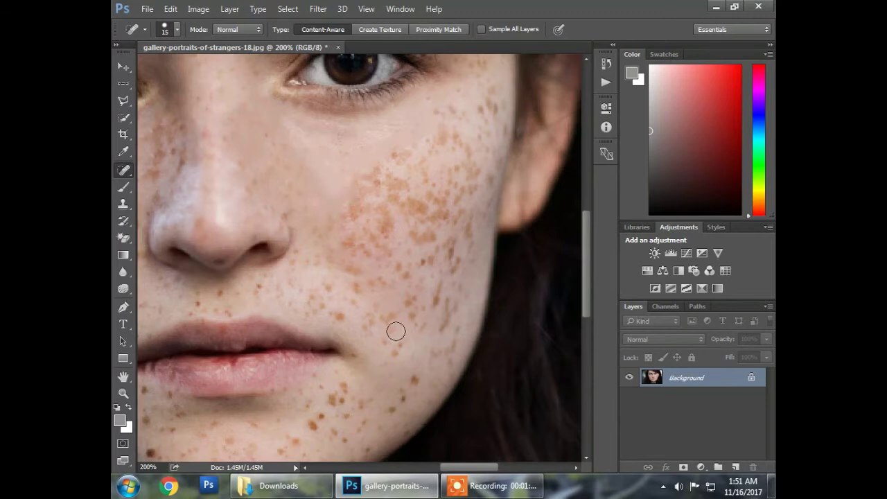
Heal the freckles on the chin and near the jawline.
{"action": "left_click_drag", "start_coordinate": [396, 331], "coordinate": [409, 301]}
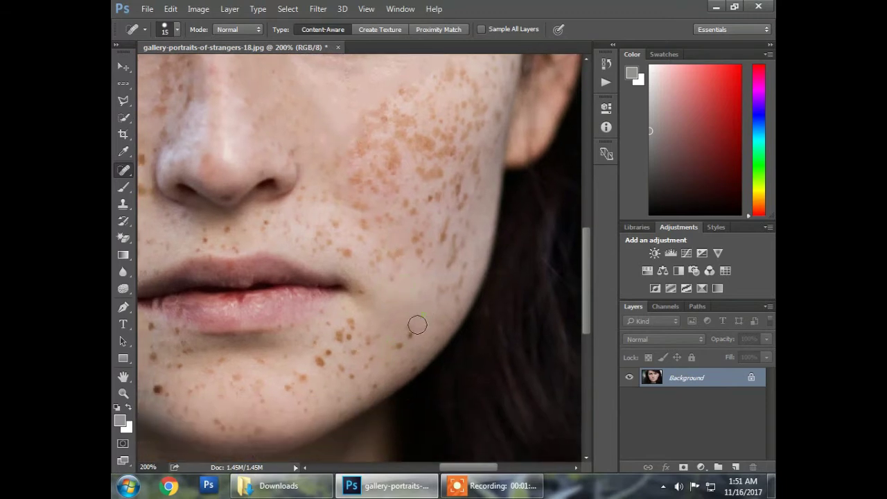
{"action": "left_click", "coordinate": [361, 390]}
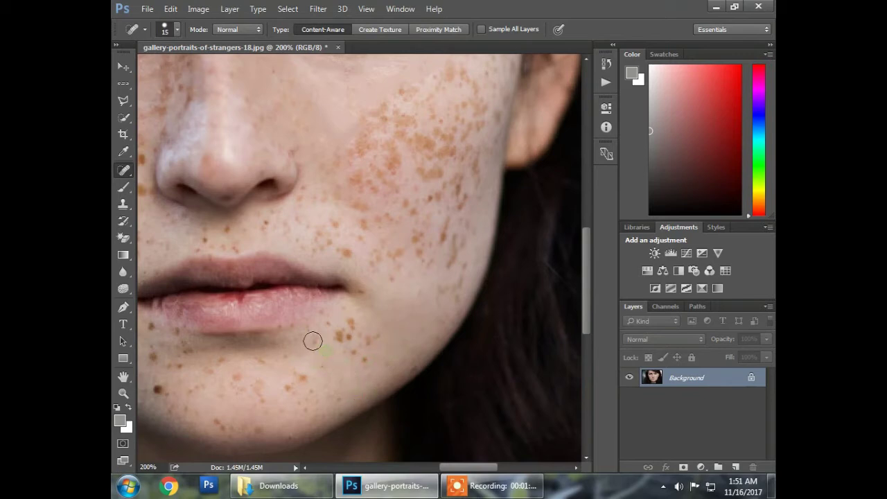
{"action": "left_click", "coordinate": [348, 324]}
{"action": "left_click", "coordinate": [377, 336]}
{"action": "left_click", "coordinate": [305, 395]}
Heal the freckles near the mouth corner, on the lower cheek and near the jaw.
{"action": "left_click", "coordinate": [327, 240]}
{"action": "left_click", "coordinate": [333, 228]}
{"action": "left_click", "coordinate": [346, 244]}
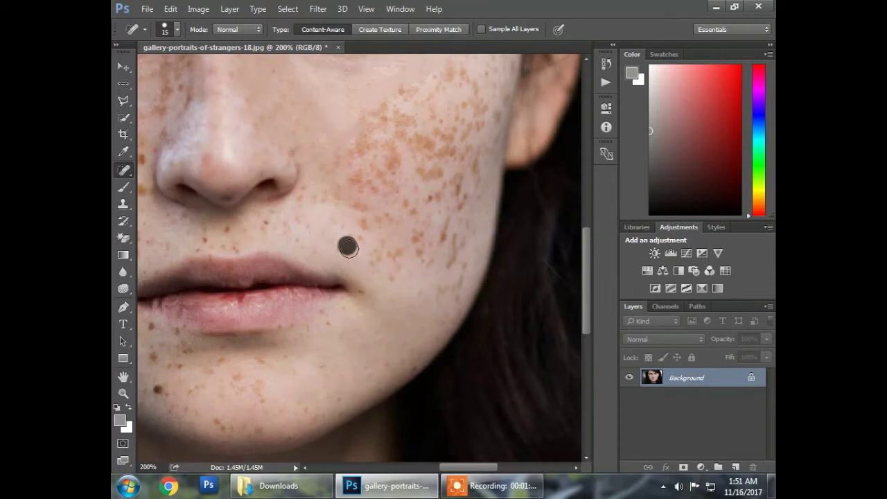
{"action": "left_click", "coordinate": [372, 251]}
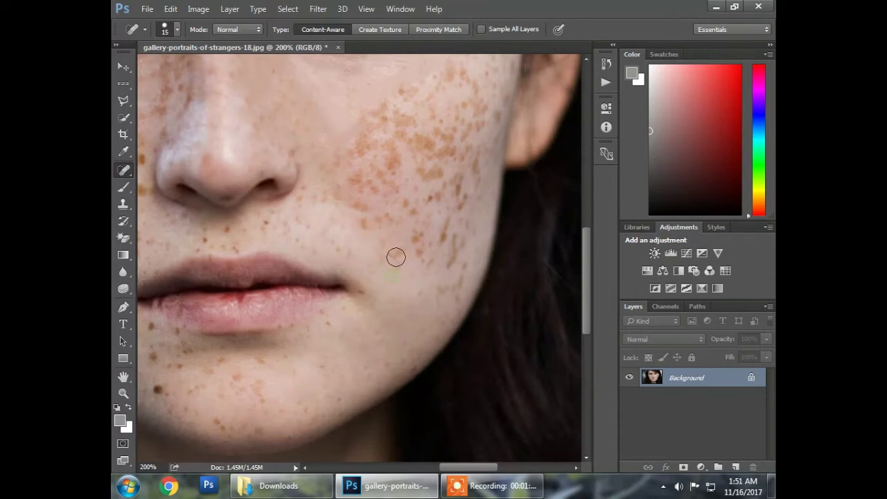
{"action": "left_click", "coordinate": [362, 229]}
{"action": "left_click", "coordinate": [377, 221]}
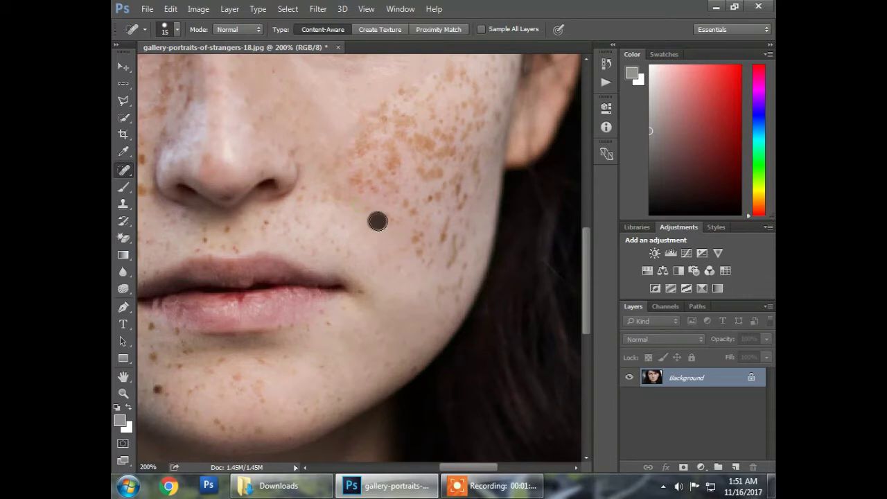
{"action": "left_click", "coordinate": [419, 250]}
{"action": "left_click", "coordinate": [421, 239]}
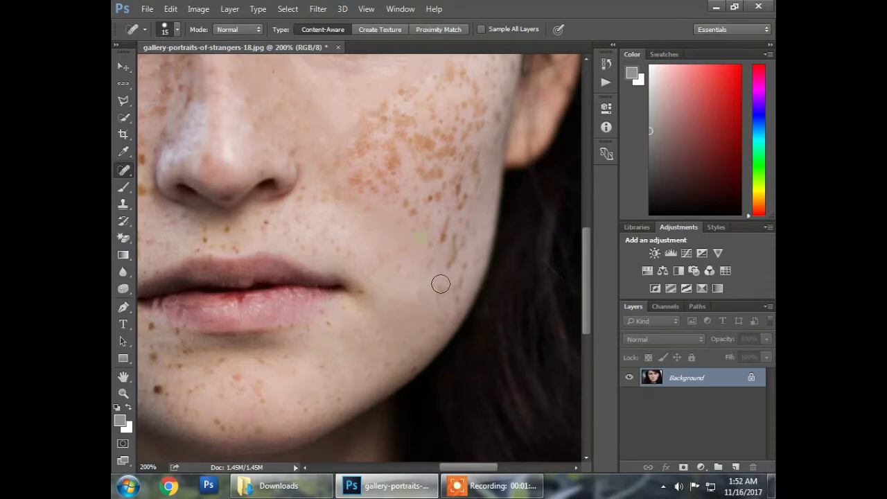
{"action": "left_click", "coordinate": [461, 279]}
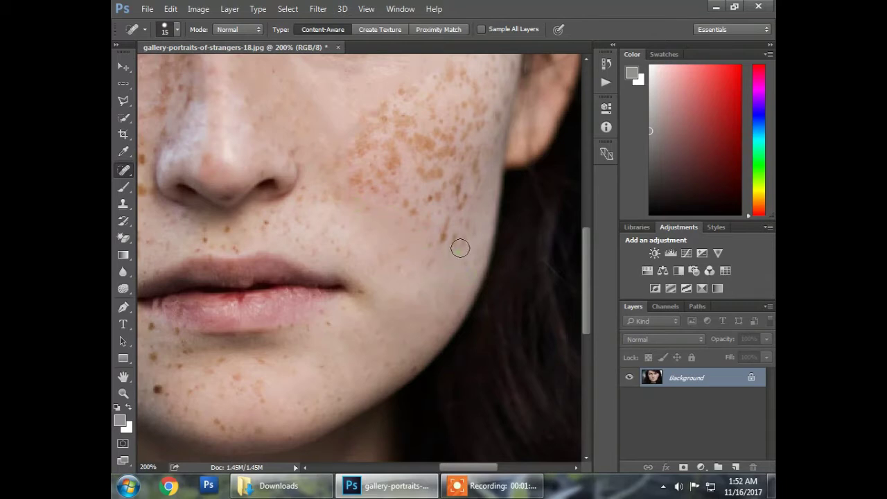
{"action": "left_click", "coordinate": [434, 248]}
Heal the dense freckle cluster in the middle and upper right cheek.
{"action": "left_click_drag", "start_coordinate": [460, 226], "coordinate": [448, 268]}
{"action": "left_click", "coordinate": [410, 265]}
{"action": "left_click", "coordinate": [390, 253]}
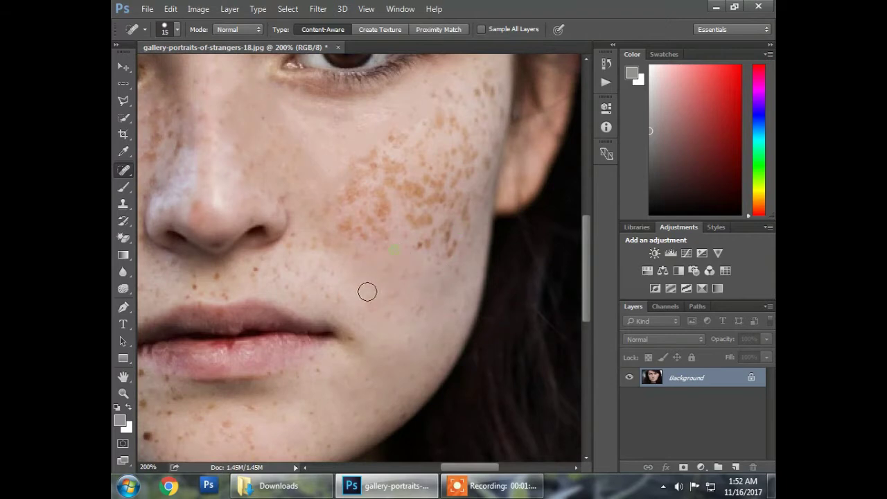
{"action": "left_click", "coordinate": [342, 228]}
{"action": "left_click", "coordinate": [353, 224]}
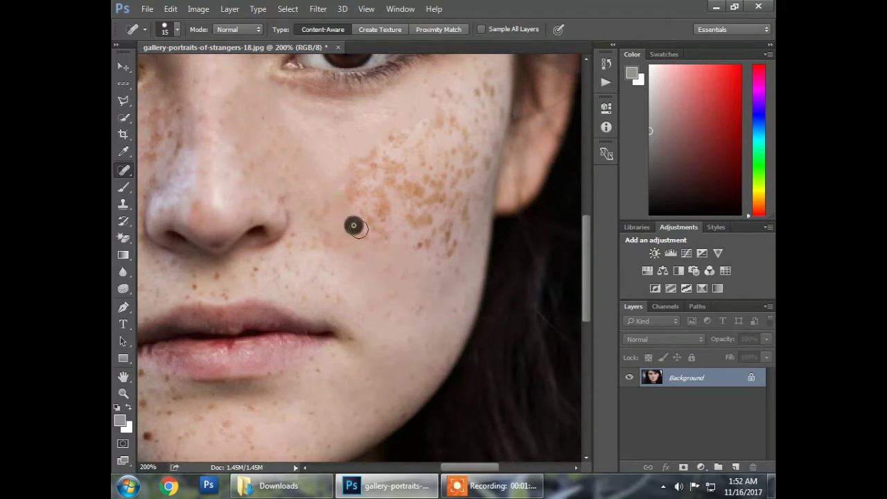
{"action": "left_click", "coordinate": [369, 220]}
{"action": "left_click", "coordinate": [354, 174]}
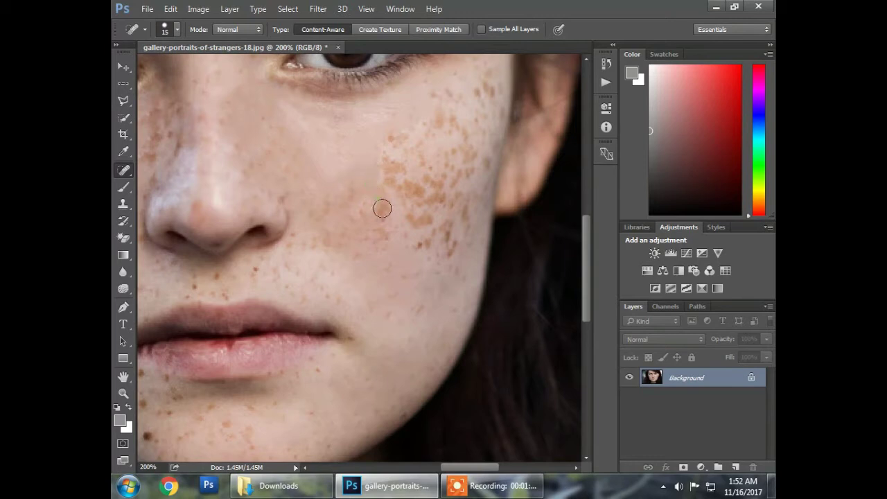
{"action": "left_click", "coordinate": [390, 187]}
{"action": "left_click", "coordinate": [388, 160]}
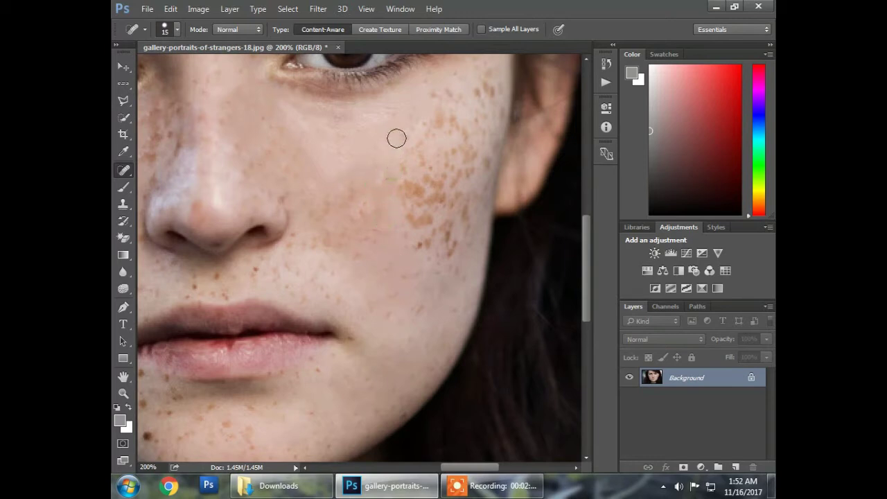
Heal the remaining freckles toward the outer edge of the right cheek.
{"action": "left_click", "coordinate": [401, 189]}
{"action": "left_click", "coordinate": [408, 207]}
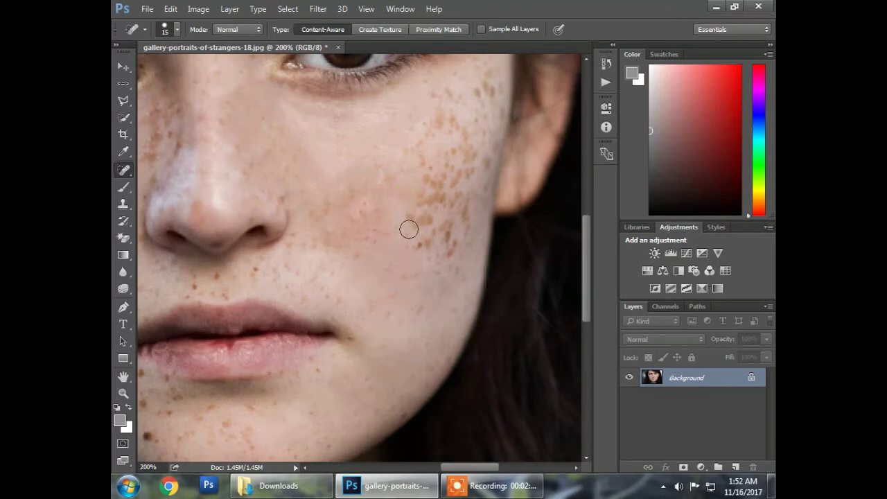
{"action": "left_click", "coordinate": [450, 240]}
{"action": "left_click", "coordinate": [423, 215]}
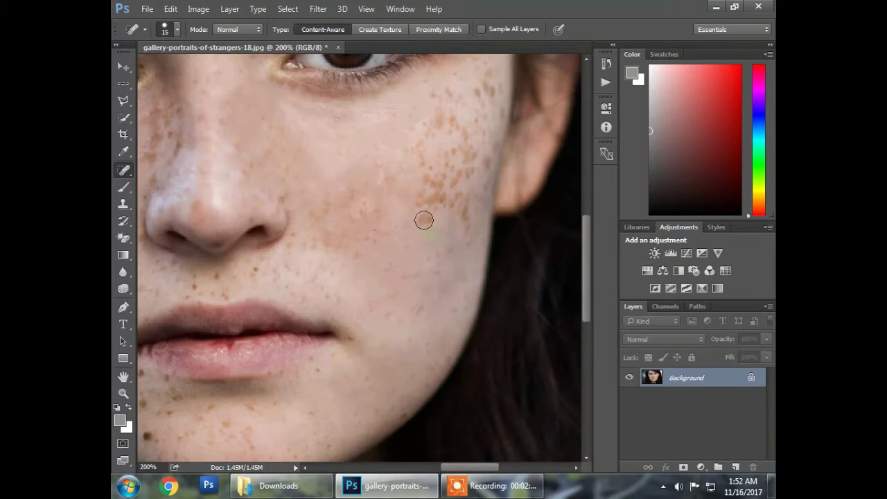
{"action": "left_click", "coordinate": [467, 226]}
{"action": "left_click", "coordinate": [437, 200]}
{"action": "left_click", "coordinate": [433, 183]}
{"action": "left_click", "coordinate": [464, 174]}
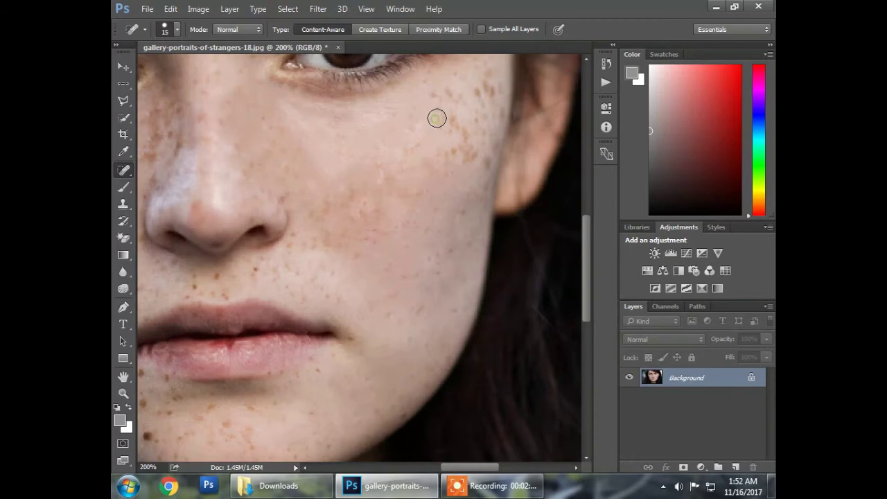
Heal the freckles below the right eye, near its outer corner and by the eyebrow.
{"action": "left_click_drag", "start_coordinate": [454, 174], "coordinate": [410, 231]}
{"action": "left_click", "coordinate": [406, 218]}
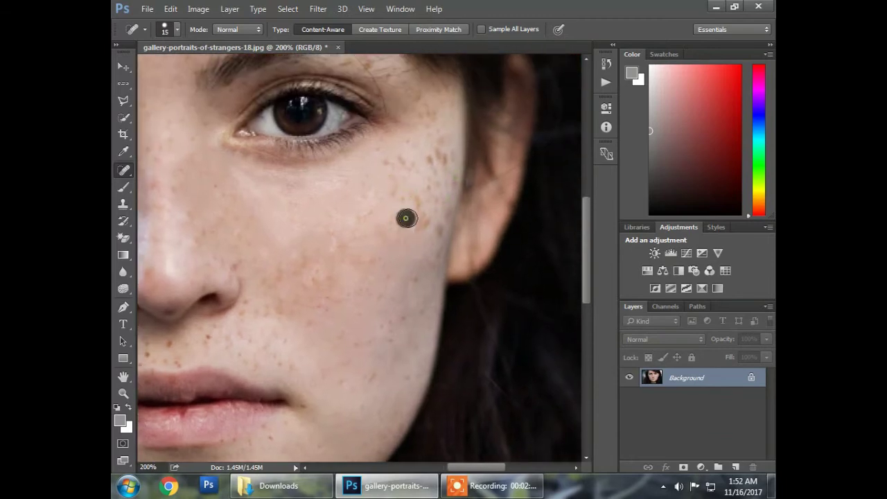
{"action": "left_click", "coordinate": [437, 231]}
{"action": "left_click", "coordinate": [431, 195]}
{"action": "left_click", "coordinate": [433, 158]}
{"action": "left_click", "coordinate": [402, 194]}
{"action": "left_click", "coordinate": [438, 134]}
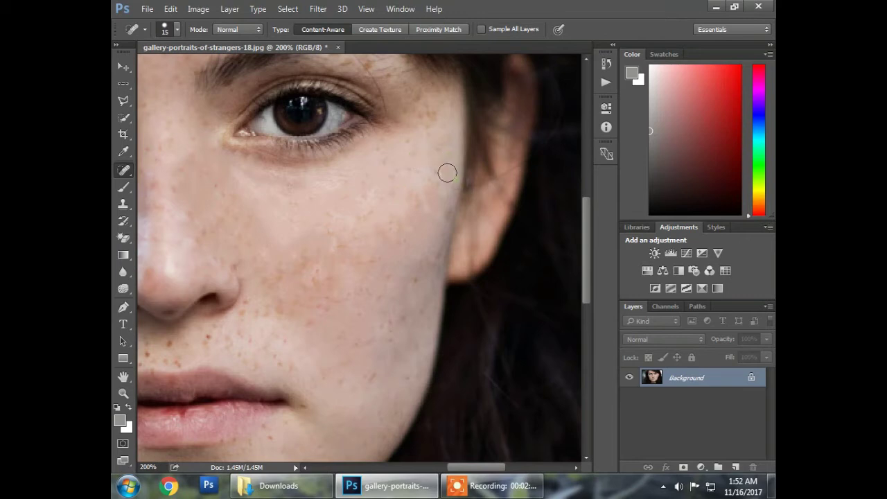
{"action": "left_click_drag", "start_coordinate": [411, 129], "coordinate": [452, 189]}
{"action": "left_click", "coordinate": [418, 131]}
{"action": "left_click", "coordinate": [449, 148]}
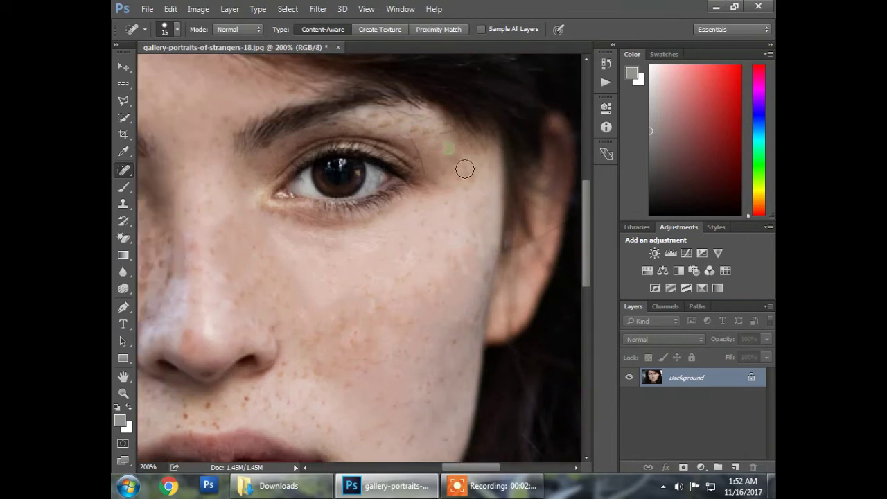
Heal the freckles on the chin and the dark freckle beside the mouth.
{"action": "left_click_drag", "start_coordinate": [280, 191], "coordinate": [433, 124]}
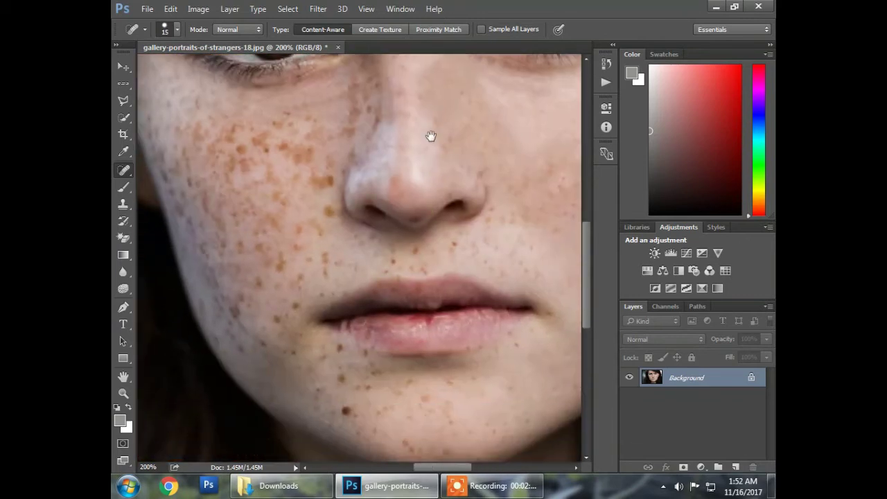
{"action": "left_click_drag", "start_coordinate": [439, 224], "coordinate": [411, 151]}
{"action": "left_click", "coordinate": [386, 370]}
{"action": "left_click", "coordinate": [424, 337]}
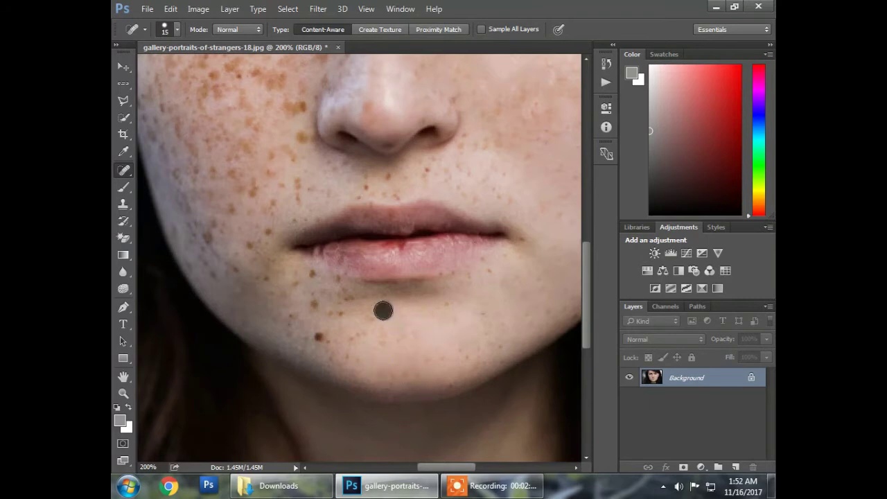
{"action": "left_click", "coordinate": [320, 337]}
{"action": "left_click", "coordinate": [312, 303]}
{"action": "left_click", "coordinate": [340, 287]}
{"action": "left_click_drag", "start_coordinate": [317, 292], "coordinate": [379, 295]}
{"action": "left_click", "coordinate": [351, 316]}
{"action": "left_click_drag", "start_coordinate": [312, 256], "coordinate": [313, 274]}
{"action": "left_click", "coordinate": [310, 267]}
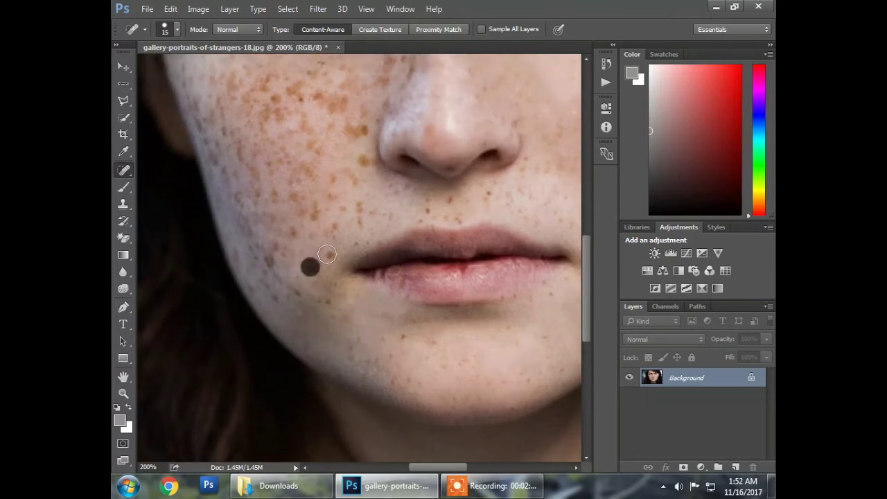
Heal the freckles on the inner left cheek, beside the nose and on the upper nose.
{"action": "left_click", "coordinate": [331, 232]}
{"action": "left_click_drag", "start_coordinate": [319, 224], "coordinate": [299, 260]}
{"action": "left_click", "coordinate": [309, 234]}
{"action": "left_click", "coordinate": [333, 247]}
{"action": "left_click", "coordinate": [333, 219]}
{"action": "left_click_drag", "start_coordinate": [357, 187], "coordinate": [353, 226]}
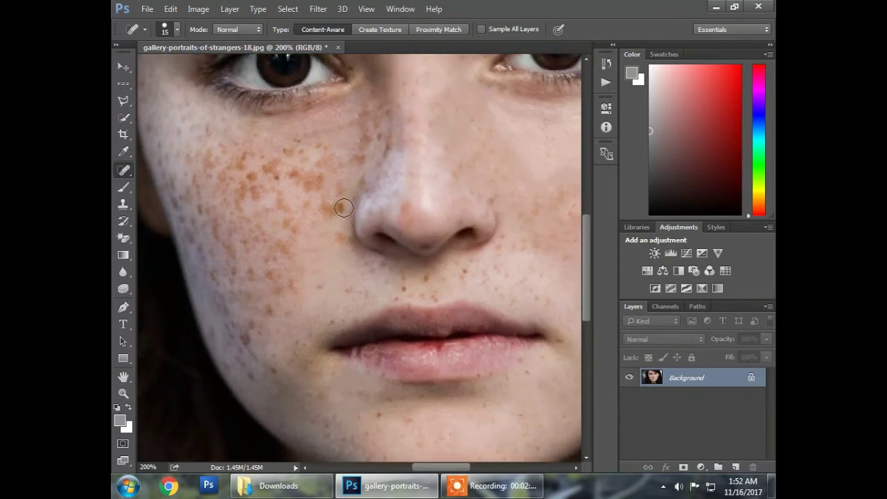
{"action": "left_click", "coordinate": [307, 184]}
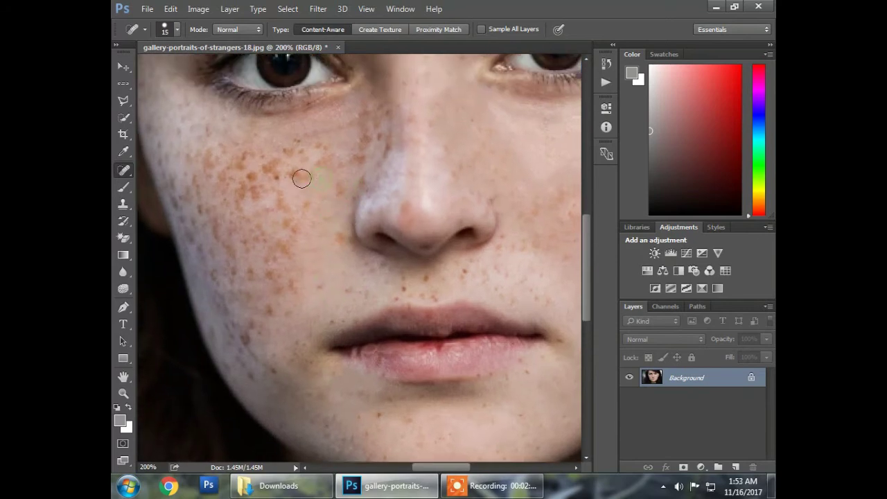
{"action": "left_click", "coordinate": [293, 148]}
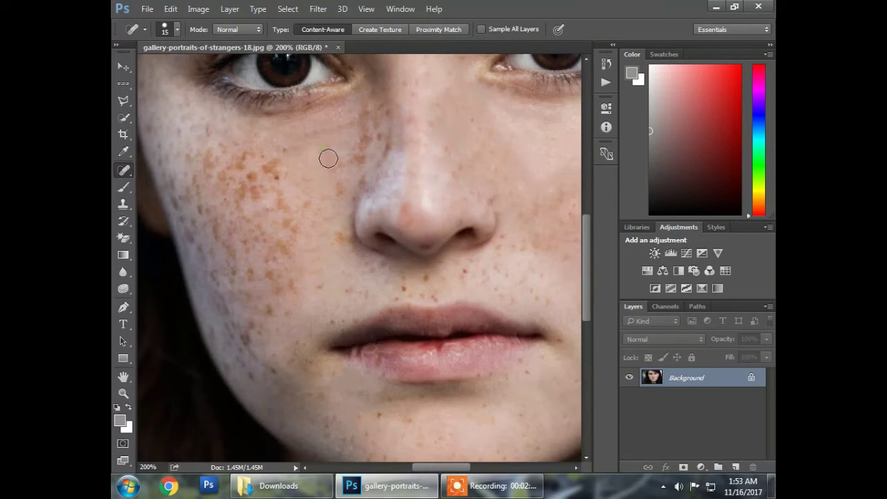
{"action": "left_click", "coordinate": [353, 158]}
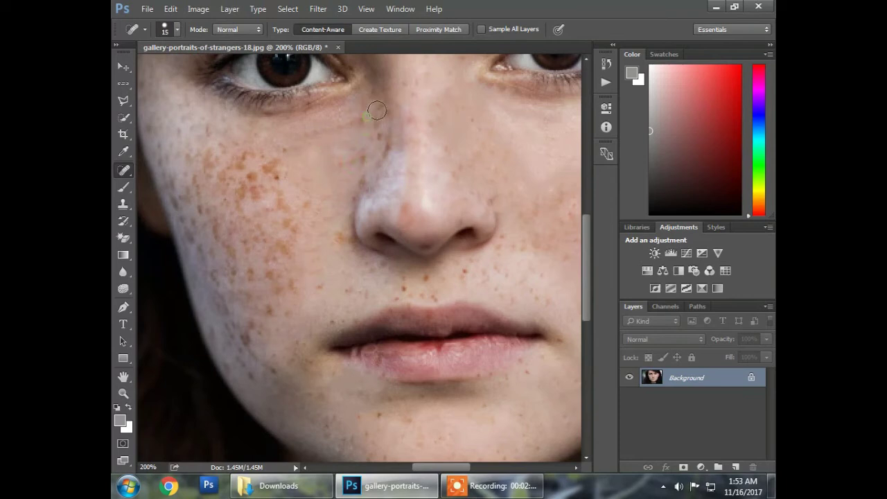
{"action": "left_click_drag", "start_coordinate": [382, 139], "coordinate": [383, 151]}
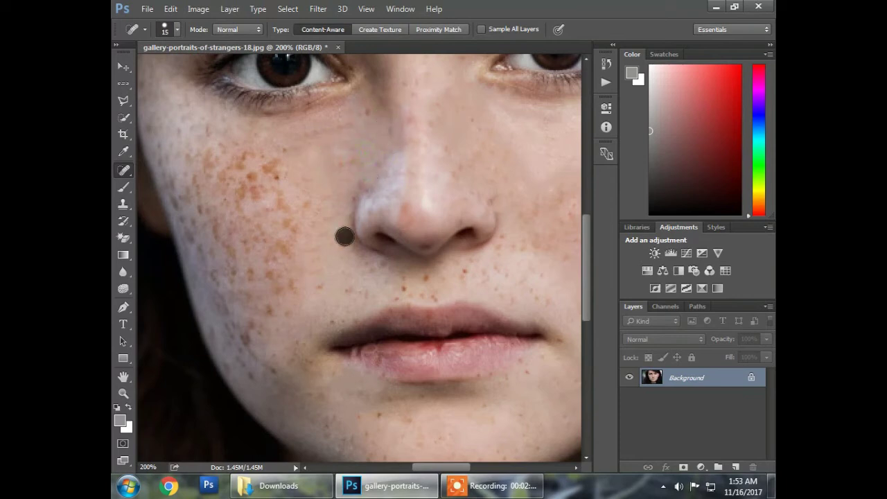
{"action": "left_click_drag", "start_coordinate": [316, 208], "coordinate": [375, 208]}
Heal the dark freckle and nearby spots across the middle, lower and upper left cheek.
{"action": "left_click", "coordinate": [336, 176]}
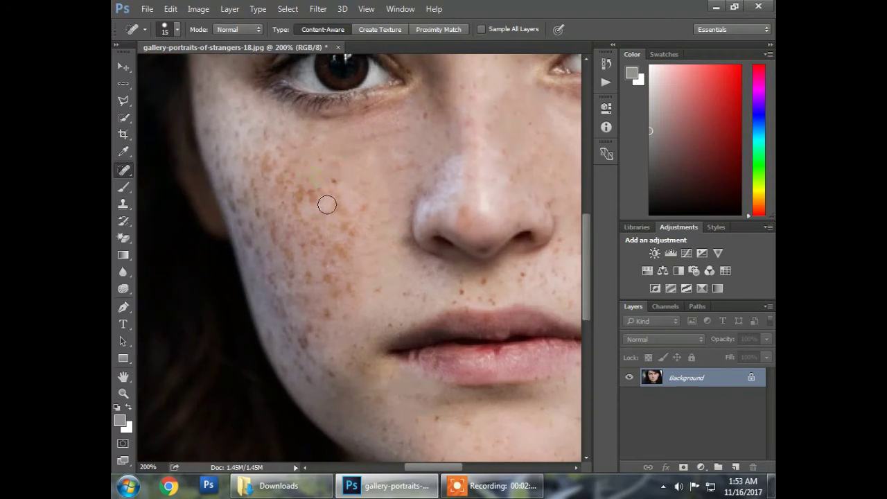
{"action": "left_click", "coordinate": [332, 170]}
{"action": "left_click", "coordinate": [341, 203]}
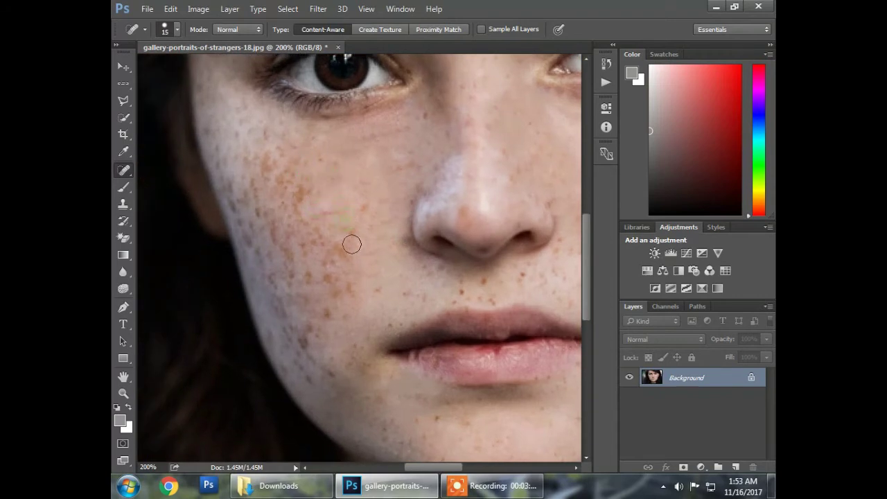
{"action": "left_click", "coordinate": [286, 364]}
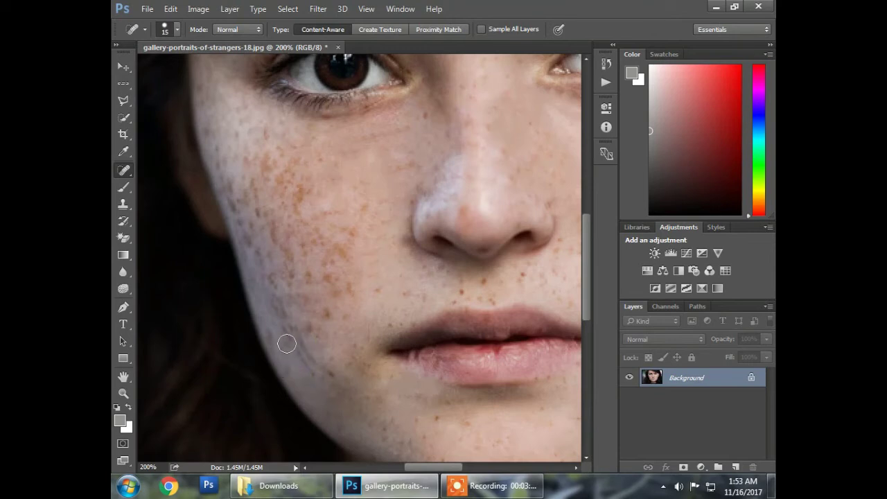
{"action": "left_click", "coordinate": [318, 372]}
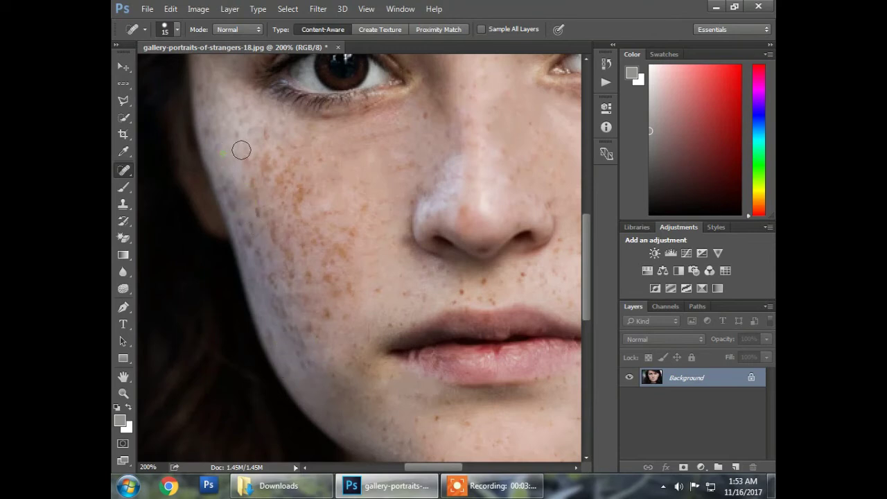
{"action": "left_click", "coordinate": [263, 132]}
{"action": "left_click", "coordinate": [263, 169]}
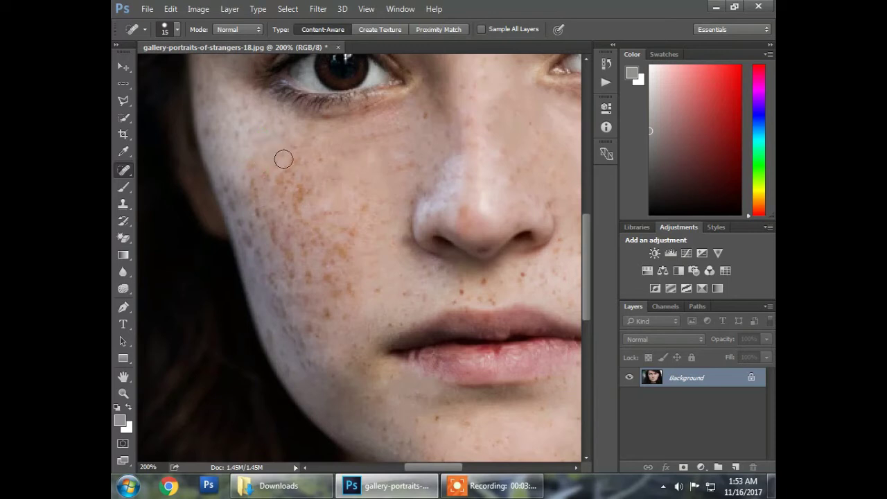
Heal the last left-cheek freckles, including those near the mouth corner.
{"action": "left_click", "coordinate": [286, 177]}
{"action": "left_click", "coordinate": [318, 243]}
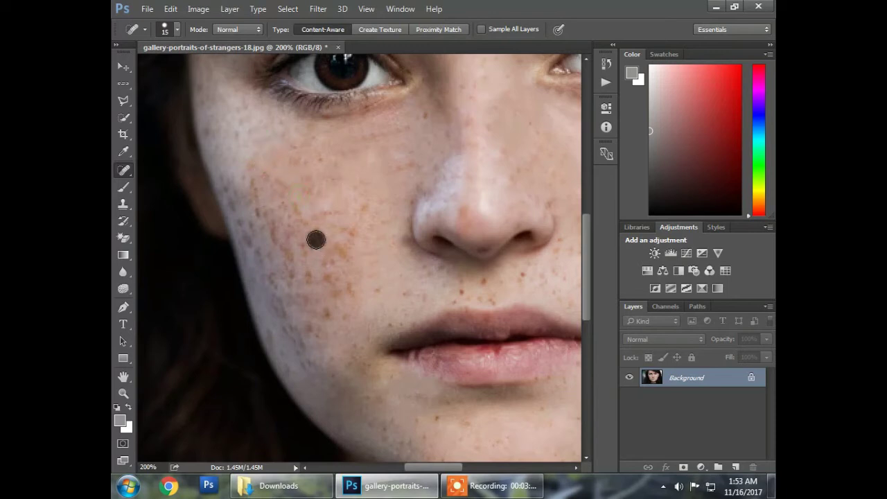
{"action": "left_click", "coordinate": [353, 223]}
{"action": "left_click", "coordinate": [344, 290]}
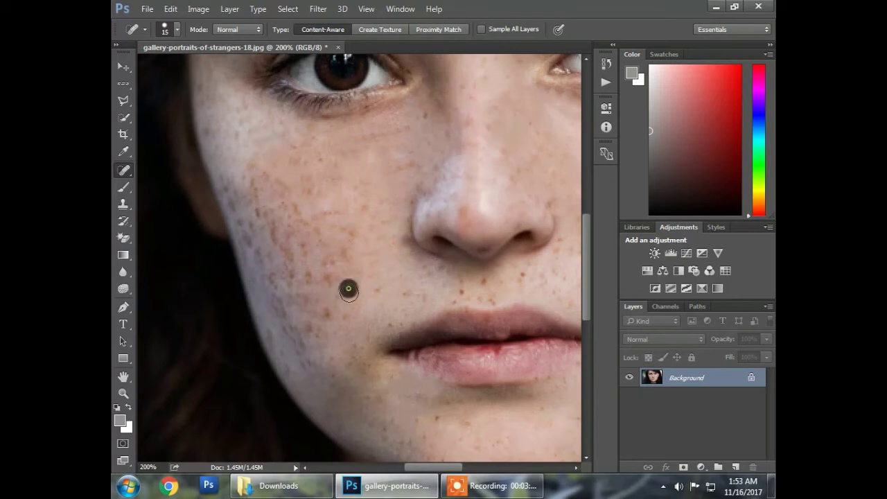
{"action": "left_click", "coordinate": [308, 276]}
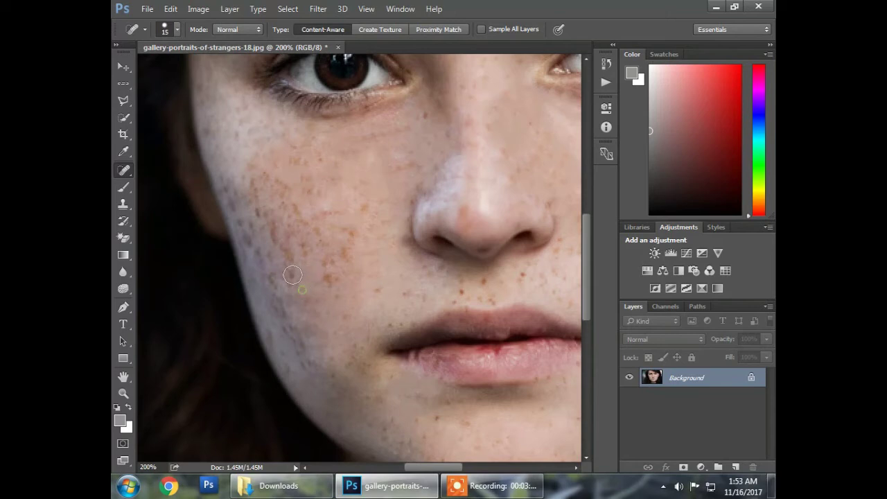
{"action": "left_click", "coordinate": [261, 214]}
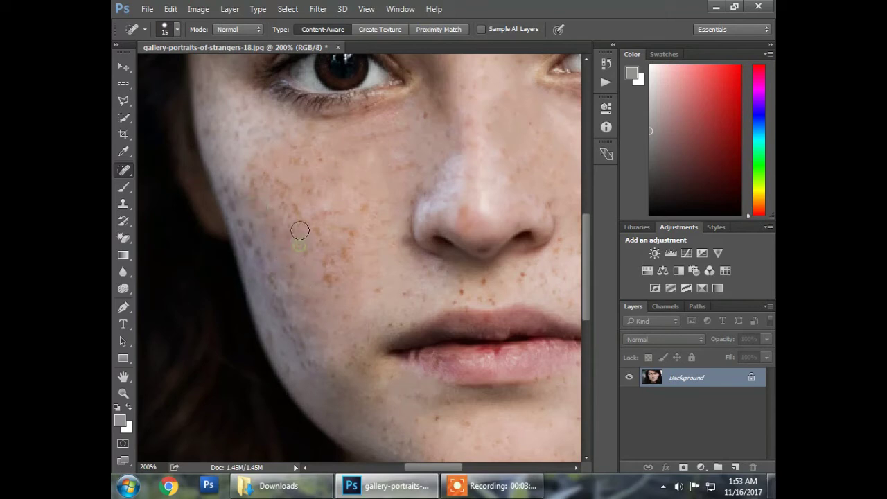
{"action": "left_click", "coordinate": [334, 270]}
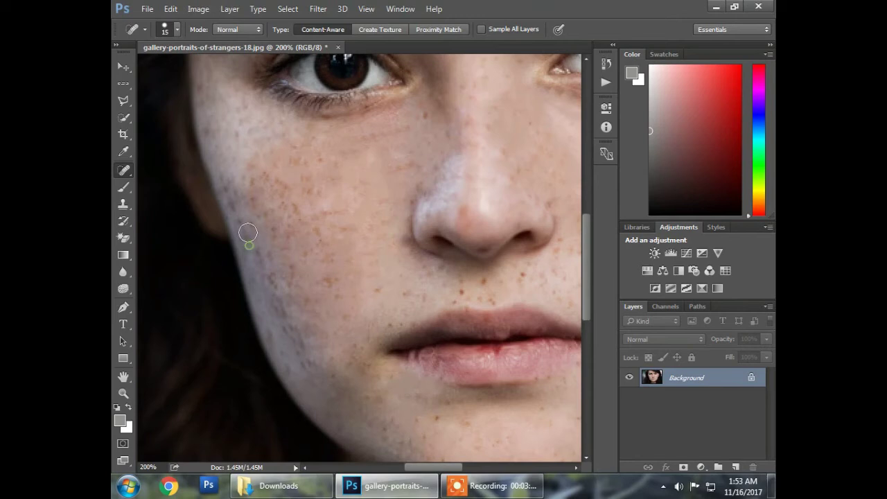
{"action": "left_click", "coordinate": [275, 276]}
Fit the photo to the window and apply Imagenomic Portraiture with the Smoothing: High preset.
{"action": "key", "text": "ctrl+minus"}
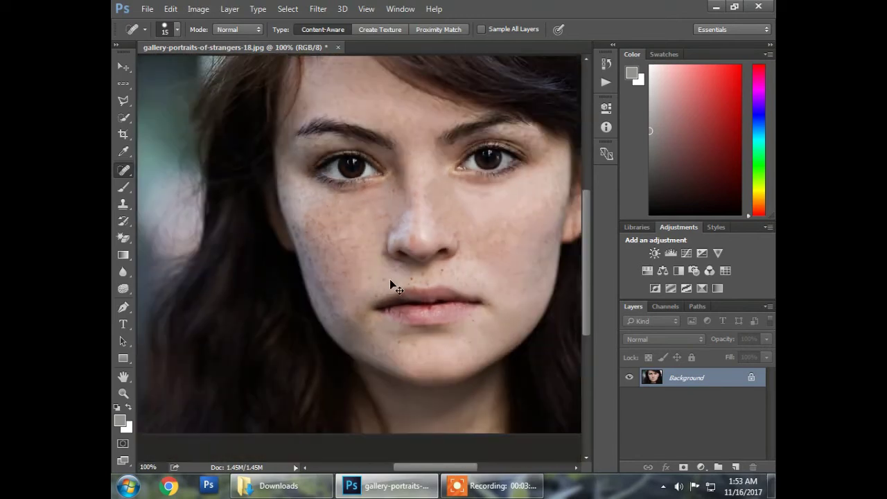
{"action": "key", "text": "ctrl+minus"}
{"action": "key", "text": "ctrl+minus"}
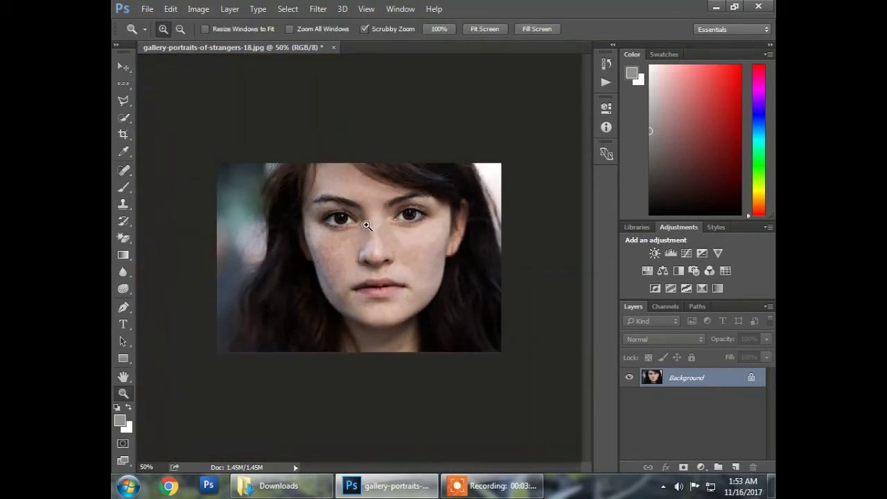
{"action": "key", "text": "ctrl+0"}
{"action": "left_click", "coordinate": [320, 9]}
{"action": "mouse_move", "coordinate": [339, 282]}
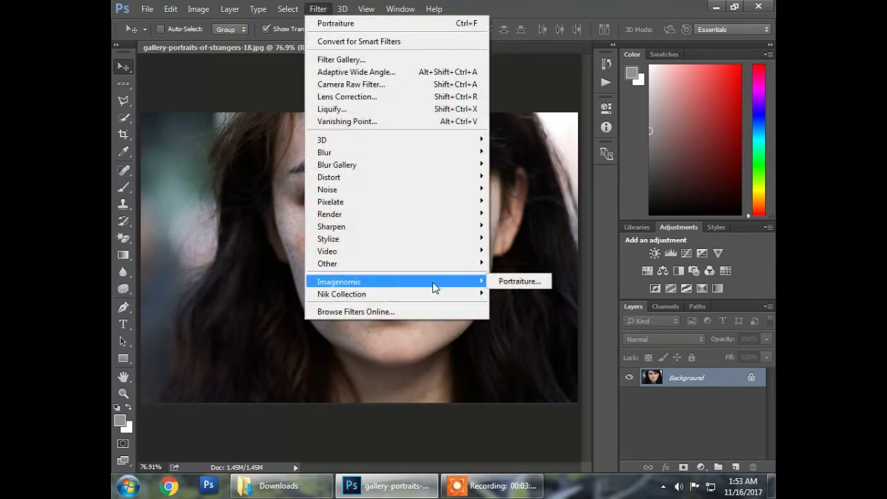
{"action": "left_click", "coordinate": [513, 282]}
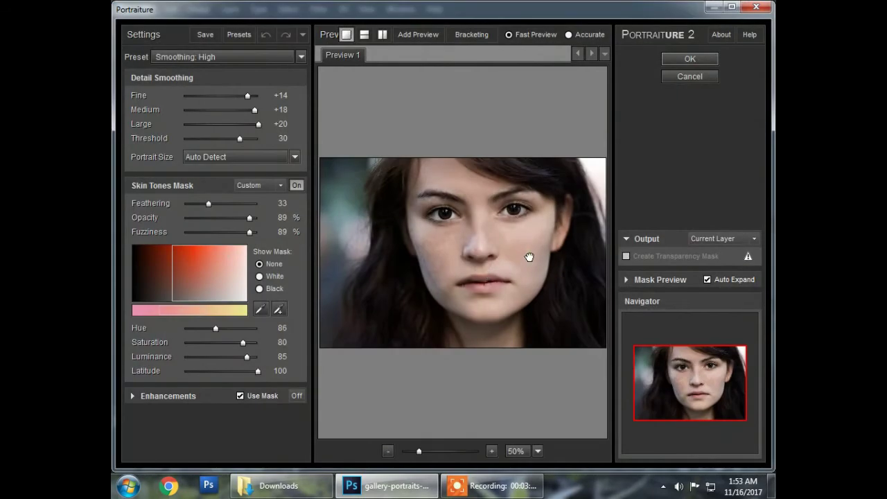
{"action": "key", "text": "Return"}
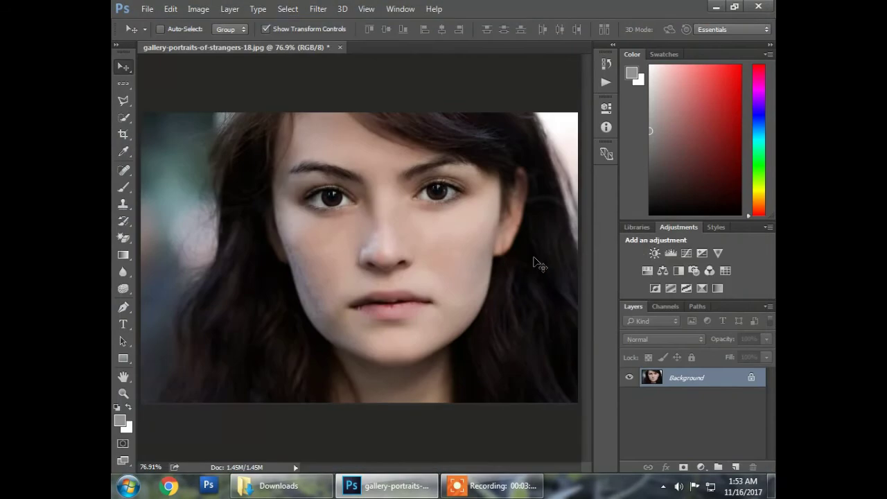
Zoom in and spot-heal the blemishes around the lips and at the nose base.
{"action": "key", "text": "z"}
{"action": "mouse_move", "coordinate": [385, 236]}
{"action": "left_mouse_down"}
{"action": "mouse_move", "coordinate": [390, 257]}
{"action": "mouse_move", "coordinate": [409, 256]}
{"action": "left_mouse_up"}
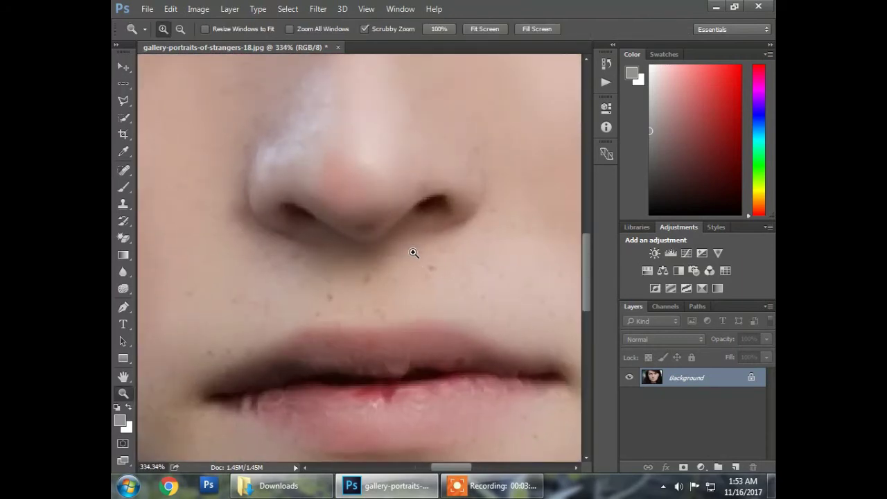
{"action": "key", "text": "j"}
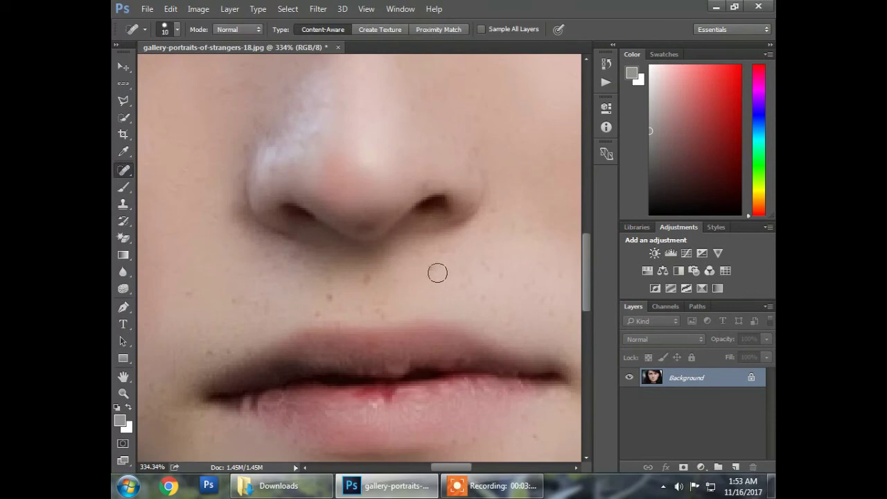
{"action": "left_click", "coordinate": [477, 285]}
{"action": "left_click", "coordinate": [231, 298]}
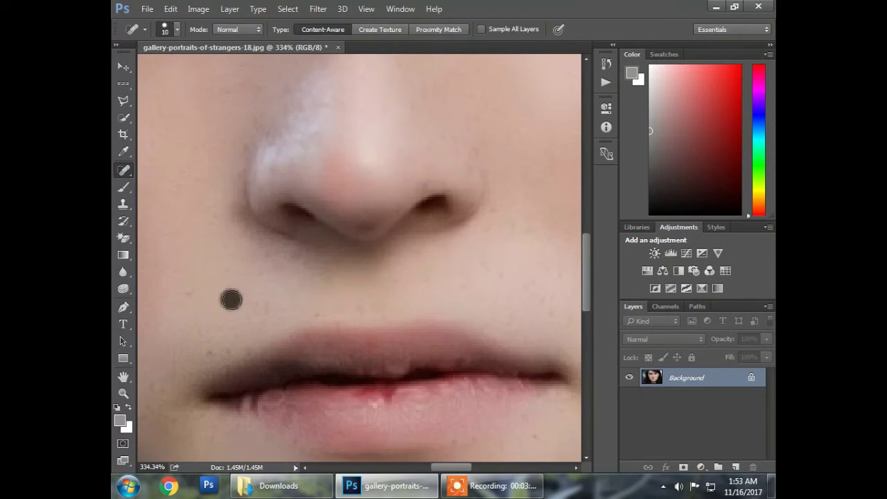
{"action": "left_click", "coordinate": [187, 289]}
{"action": "left_click", "coordinate": [239, 351]}
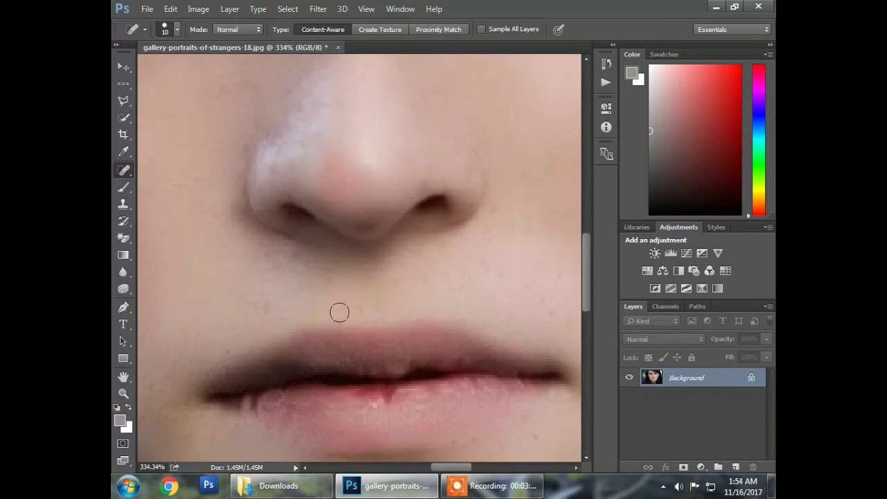
{"action": "left_click", "coordinate": [361, 230]}
Heal the two remaining spots between the eyes, then fit the image in the window.
{"action": "left_click_drag", "start_coordinate": [368, 228], "coordinate": [405, 308]}
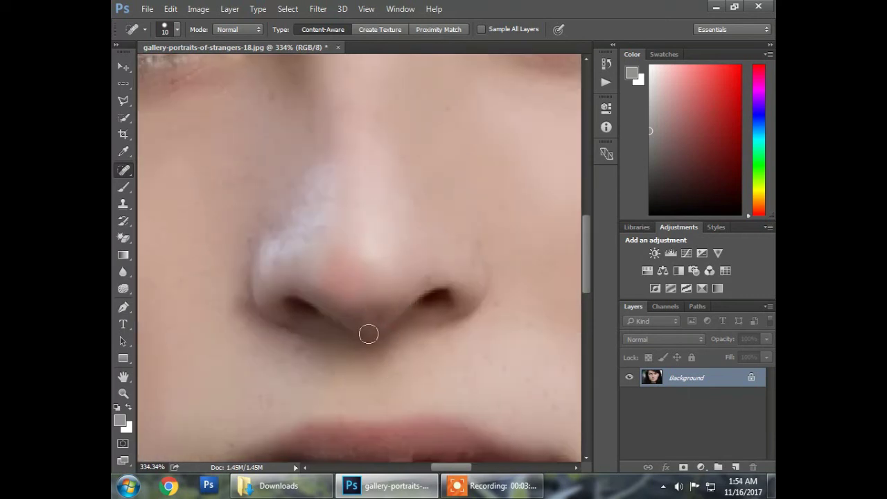
{"action": "scroll", "coordinate": [413, 312], "scroll_direction": "left", "scroll_amount": 5}
{"action": "scroll", "coordinate": [370, 208], "scroll_direction": "up", "scroll_amount": 3}
{"action": "left_click", "coordinate": [382, 199]}
{"action": "left_click", "coordinate": [444, 146]}
{"action": "key", "text": "ctrl+minus"}
{"action": "left_click_drag", "start_coordinate": [467, 166], "coordinate": [396, 242]}
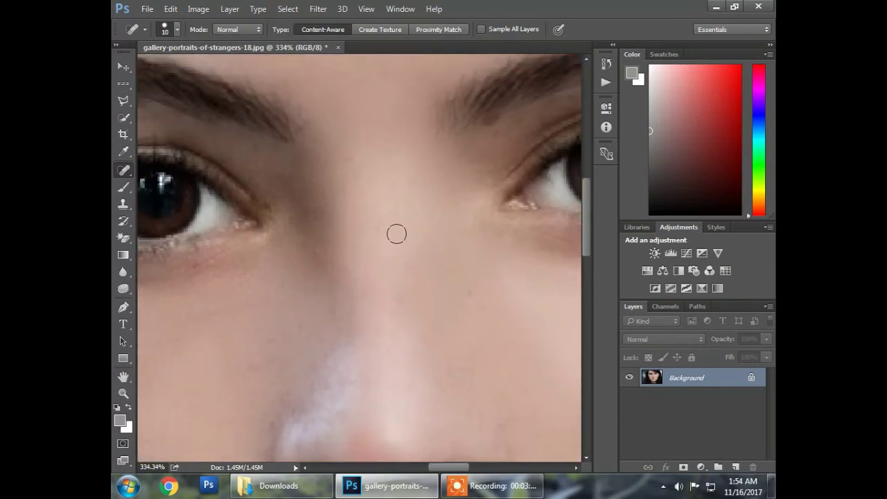
{"action": "key", "text": "ctrl+minus"}
{"action": "key", "text": "ctrl+minus"}
{"action": "key", "text": "ctrl+minus"}
{"action": "key", "text": "ctrl+minus"}
Zoom in on the left cheek and heal the marks along its edge.
{"action": "key", "text": "z"}
{"action": "left_click_drag", "start_coordinate": [319, 273], "coordinate": [366, 287]}
{"action": "left_click_drag", "start_coordinate": [386, 236], "coordinate": [391, 287]}
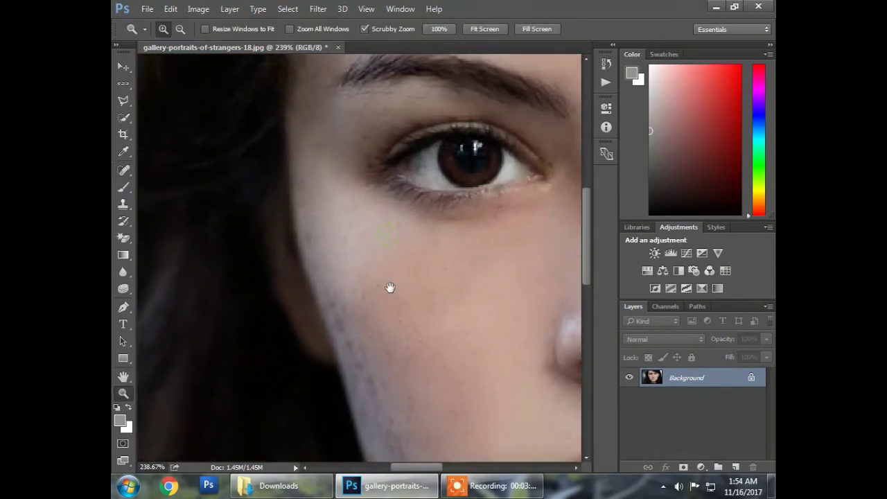
{"action": "key", "text": "j"}
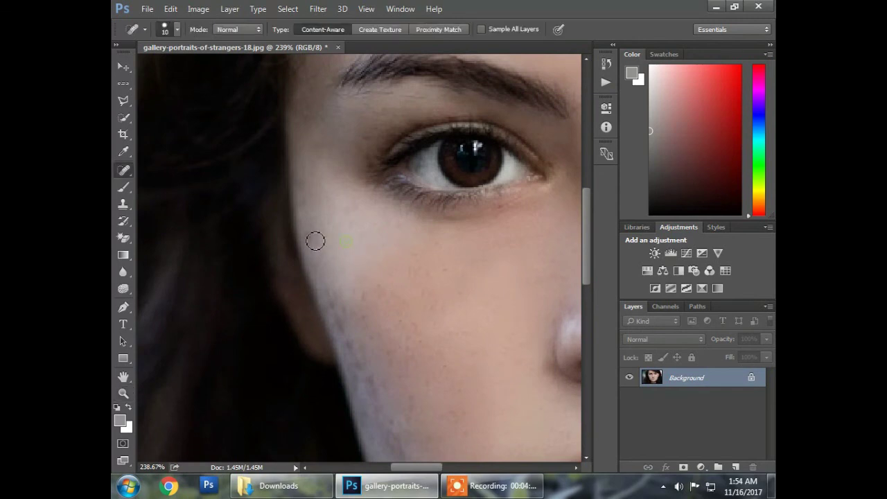
{"action": "scroll", "coordinate": [329, 248], "scroll_direction": "down", "scroll_amount": 2}
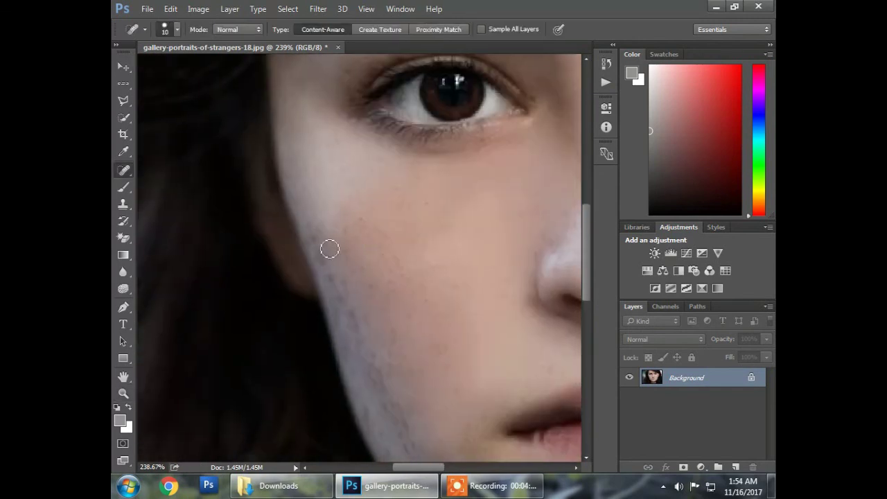
{"action": "left_click", "coordinate": [327, 267]}
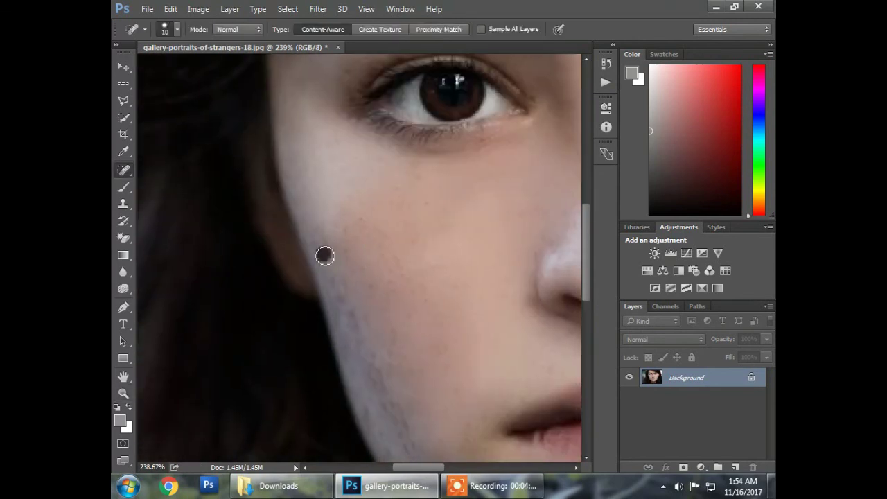
{"action": "left_click", "coordinate": [336, 289]}
{"action": "scroll", "coordinate": [401, 285], "scroll_direction": "down", "scroll_amount": 2}
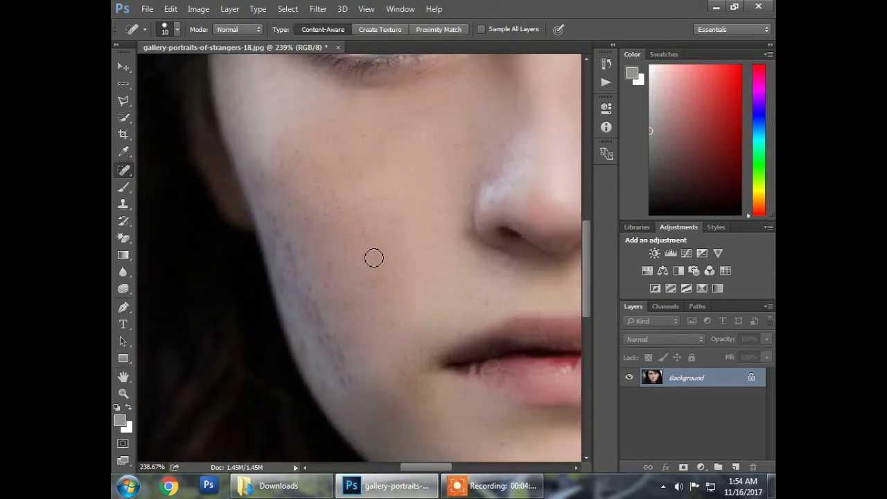
{"action": "scroll", "coordinate": [371, 259], "scroll_direction": "down", "scroll_amount": 2}
{"action": "scroll", "coordinate": [372, 259], "scroll_direction": "down", "scroll_amount": 1}
Draw a 50 px feathered oval selection over the left cheek.
{"action": "key", "text": "m"}
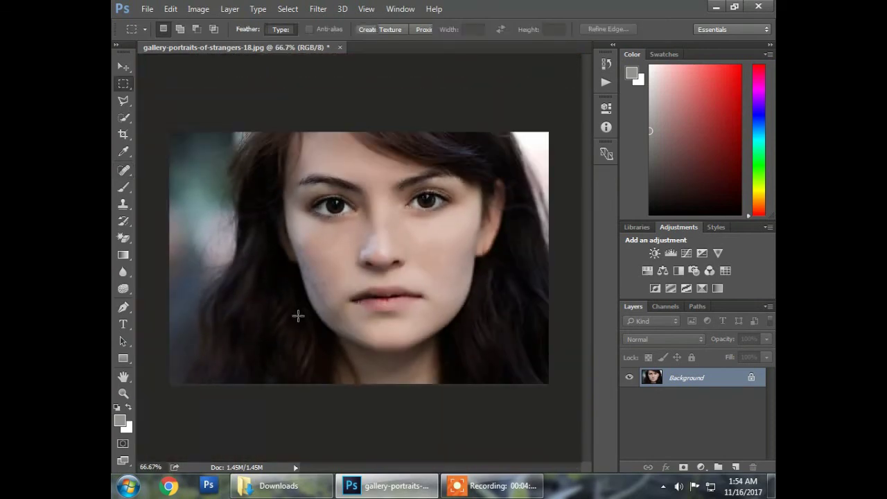
{"action": "left_click_drag", "start_coordinate": [293, 233], "coordinate": [346, 312]}
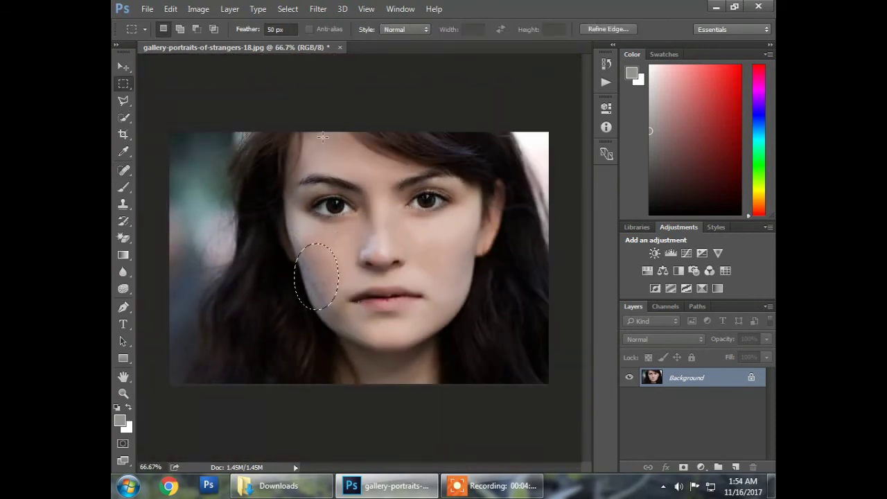
{"action": "left_click_drag", "start_coordinate": [280, 220], "coordinate": [352, 324]}
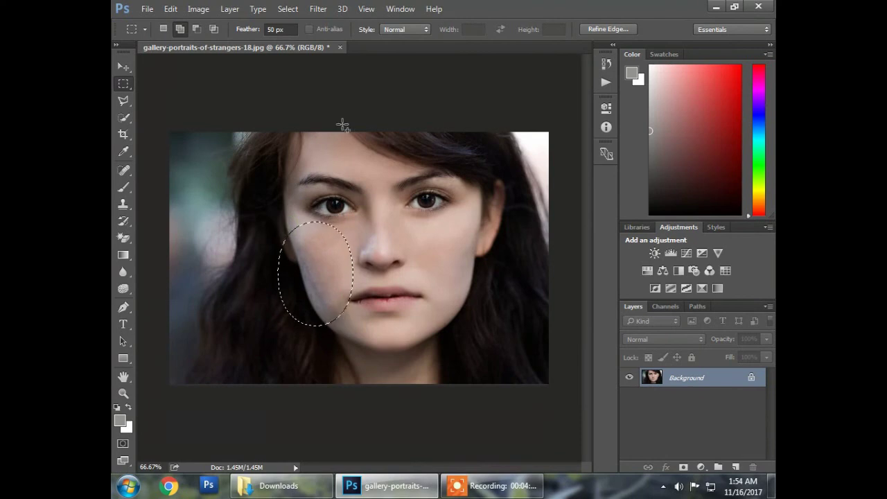
Re-apply Portraiture smoothing to the cheek selection, then deselect it.
{"action": "left_click", "coordinate": [319, 9]}
{"action": "left_click", "coordinate": [350, 21]}
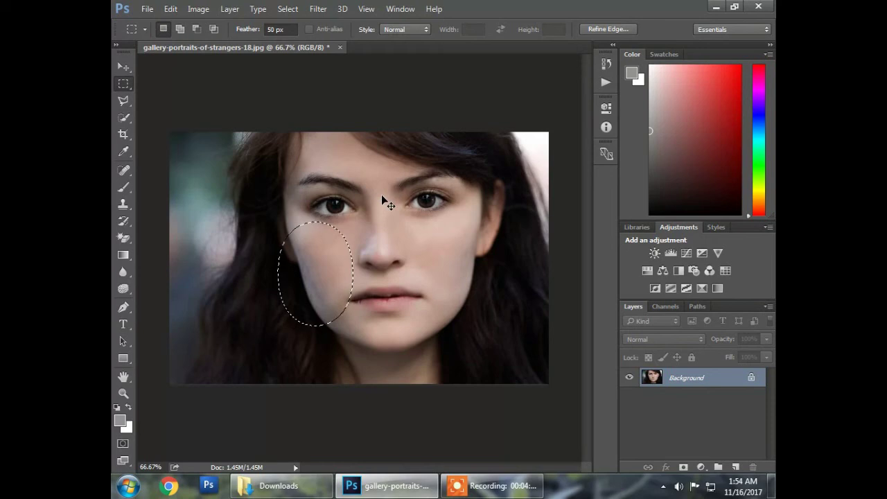
{"action": "key", "text": "ctrl+d"}
{"action": "key", "text": "z"}
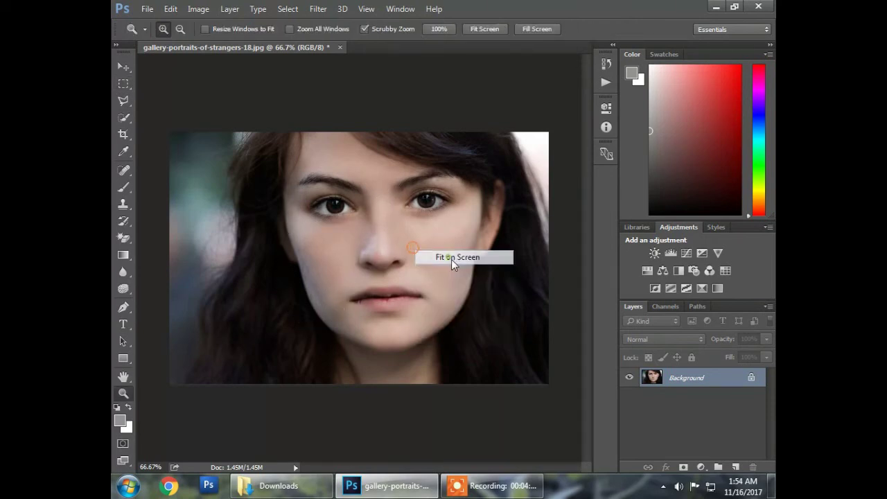
{"action": "left_click_drag", "start_coordinate": [451, 259], "coordinate": [454, 264]}
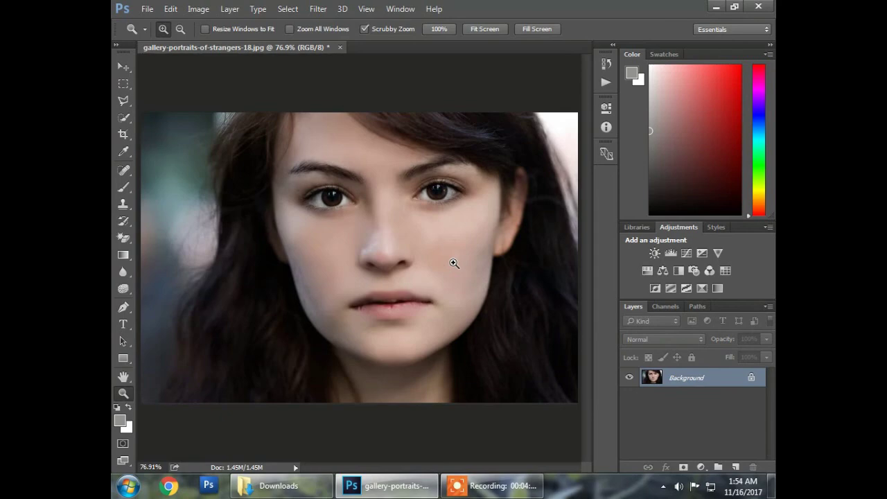